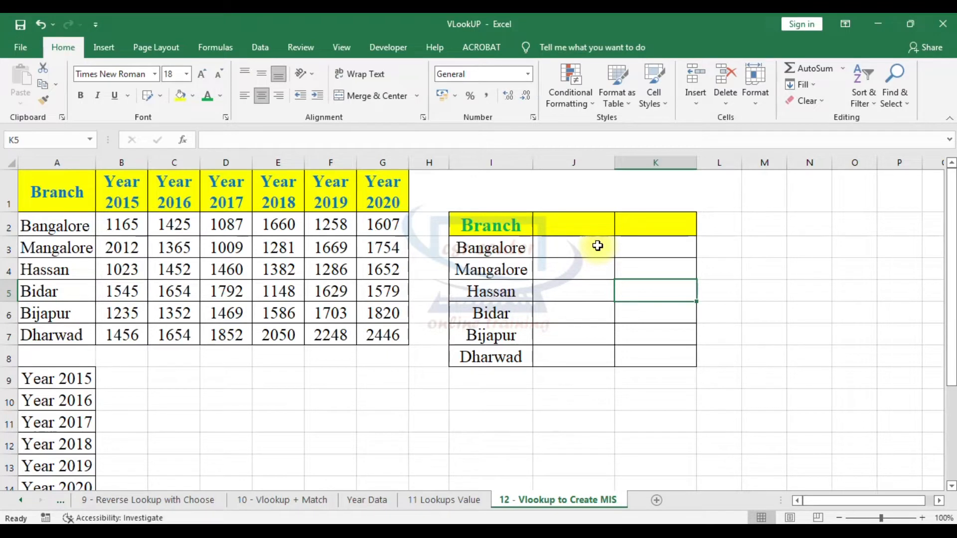
{"action": "left_click", "coordinate": [104, 47]}
{"action": "left_click", "coordinate": [389, 71]}
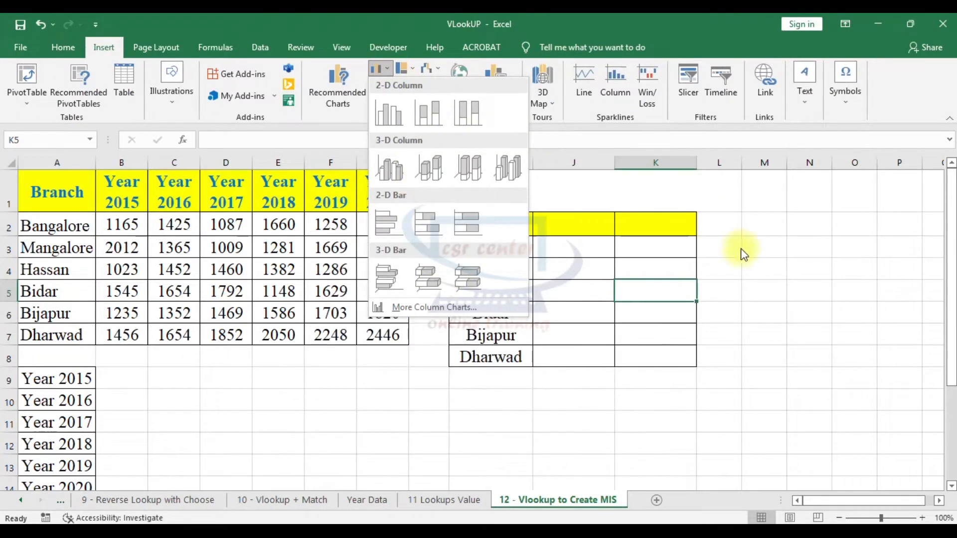
{"action": "left_click", "coordinate": [796, 258]}
{"action": "left_click", "coordinate": [796, 260]}
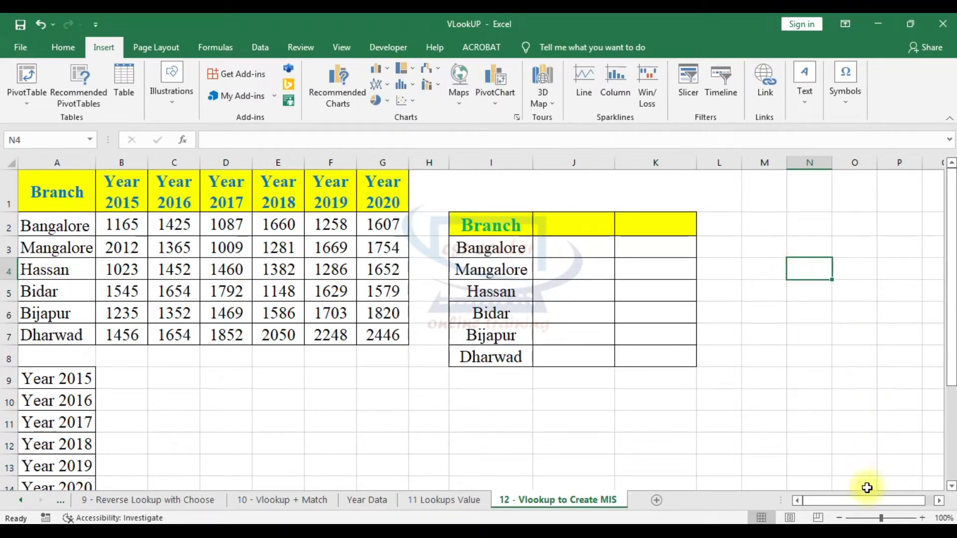
{"action": "left_click", "coordinate": [880, 527]}
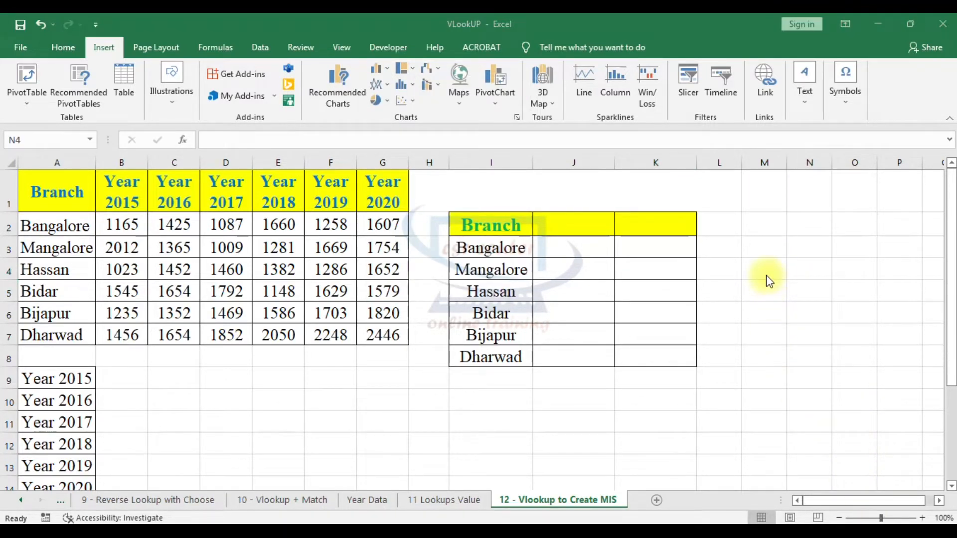
{"action": "left_click", "coordinate": [389, 66]}
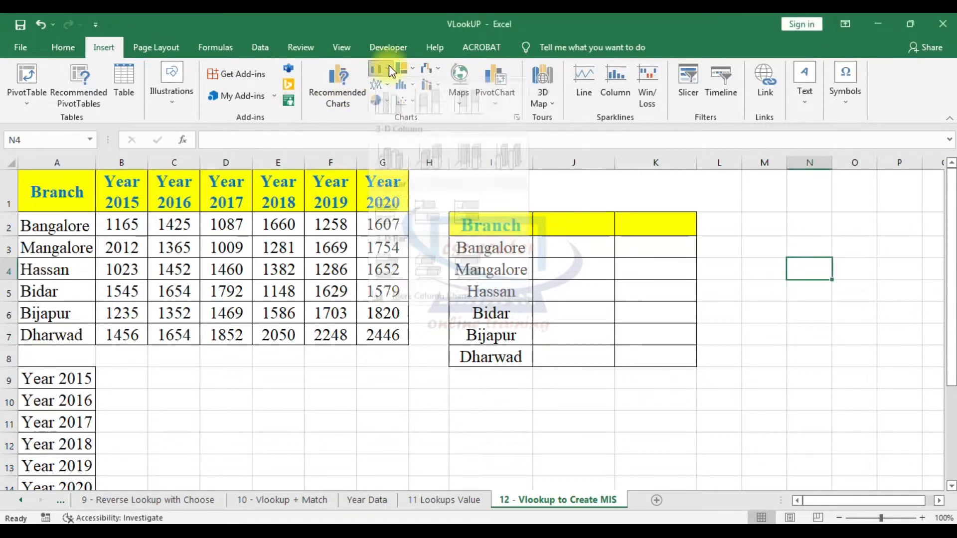
{"action": "left_click", "coordinate": [392, 70]}
{"action": "left_click", "coordinate": [674, 293]}
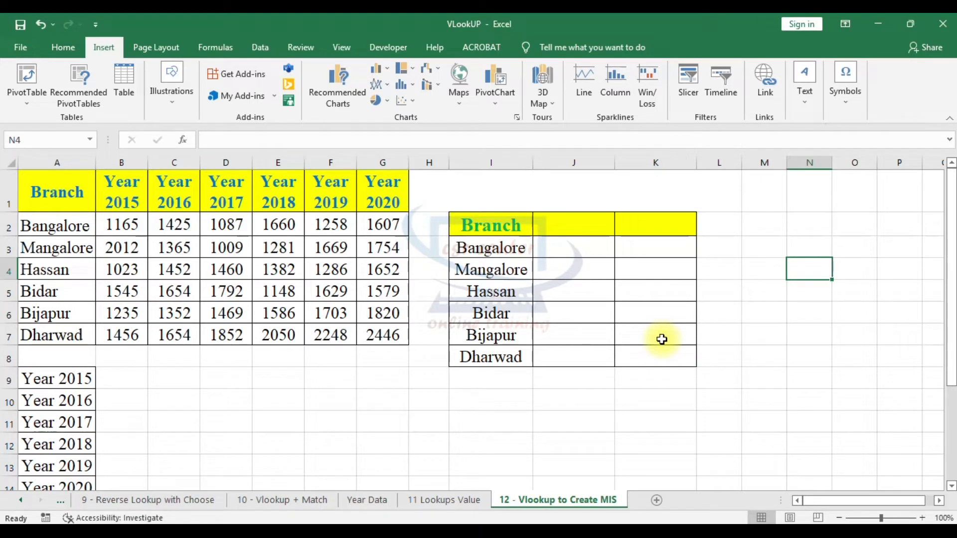
{"action": "left_click", "coordinate": [607, 256]}
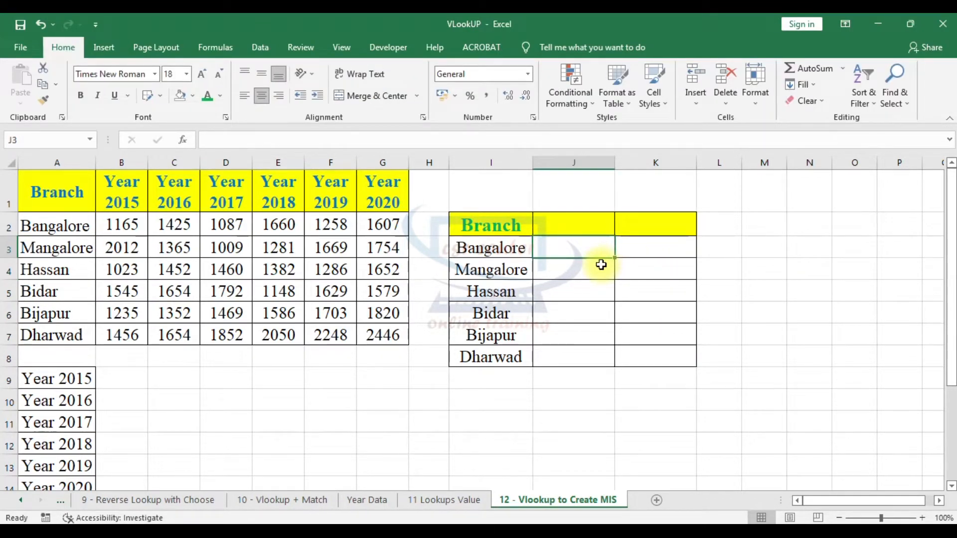
Step: Copy the Year 2015 and Year 2016 labels from A9 and A10 into header cells J2 and K2
{"action": "left_click", "coordinate": [578, 222]}
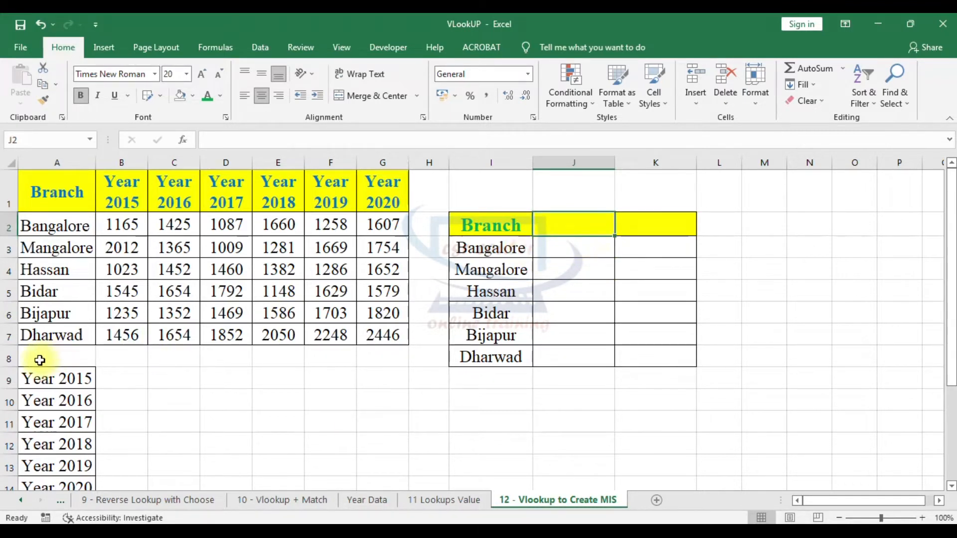
{"action": "left_click", "coordinate": [52, 379]}
{"action": "key", "text": "ctrl+c"}
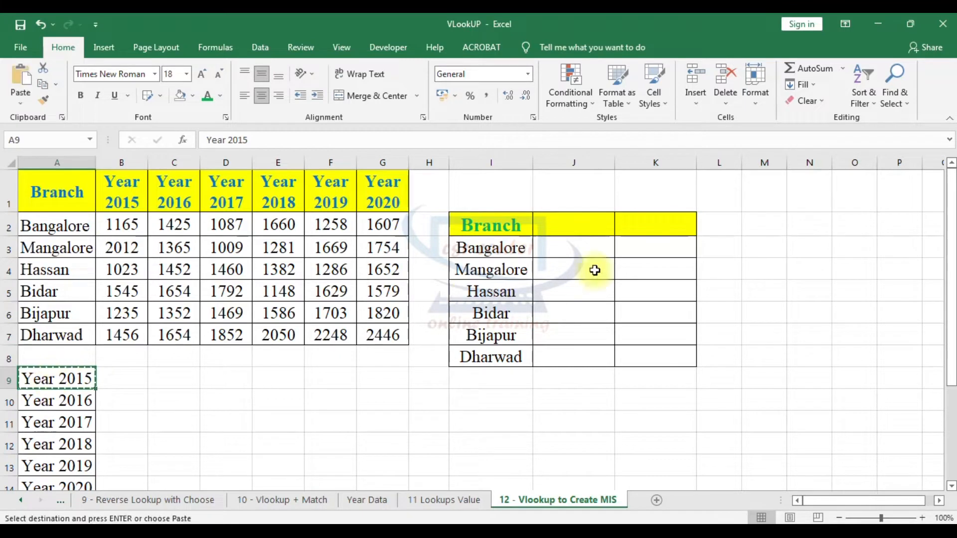
{"action": "left_click", "coordinate": [557, 225]}
{"action": "key", "text": "ctrl+v"}
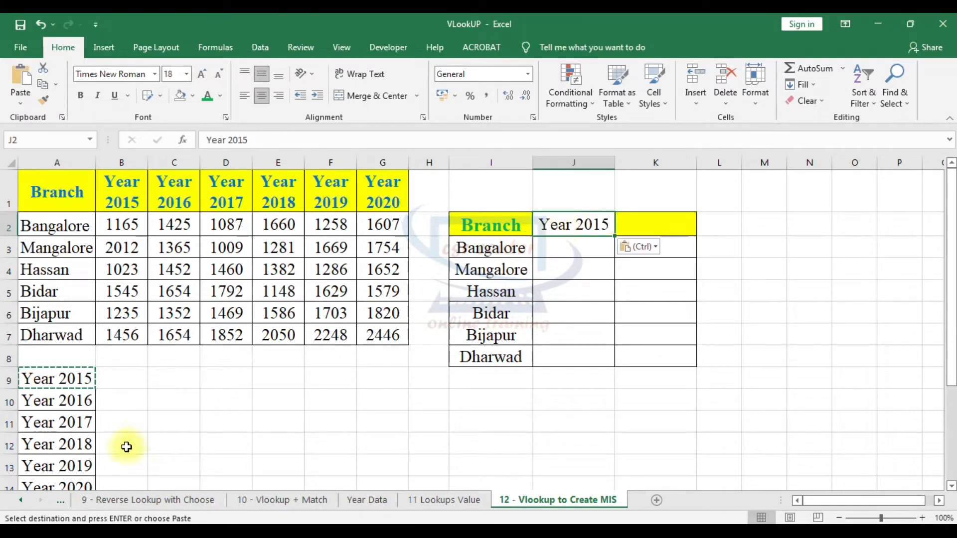
{"action": "left_click", "coordinate": [76, 401]}
{"action": "key", "text": "ctrl+c"}
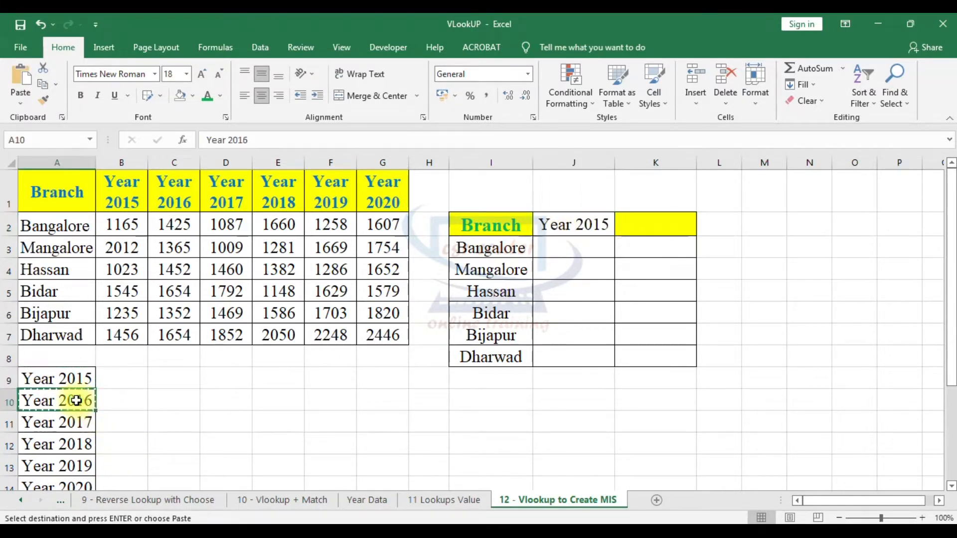
{"action": "left_click", "coordinate": [640, 222]}
{"action": "key", "text": "ctrl+v"}
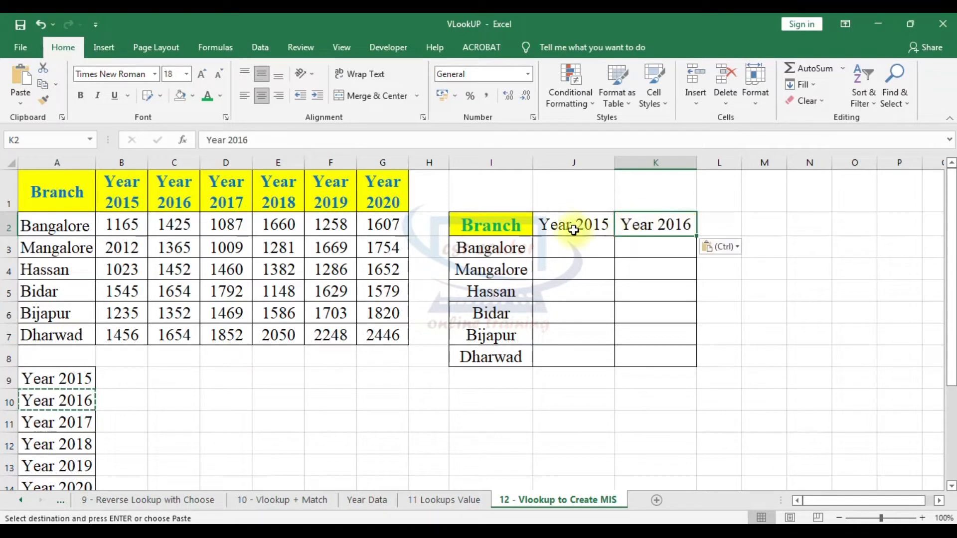
Step: Format the year headers in J2:K2 with a yellow fill and bold text
{"action": "left_click_drag", "start_coordinate": [562, 223], "coordinate": [638, 222]}
{"action": "left_click", "coordinate": [193, 97]}
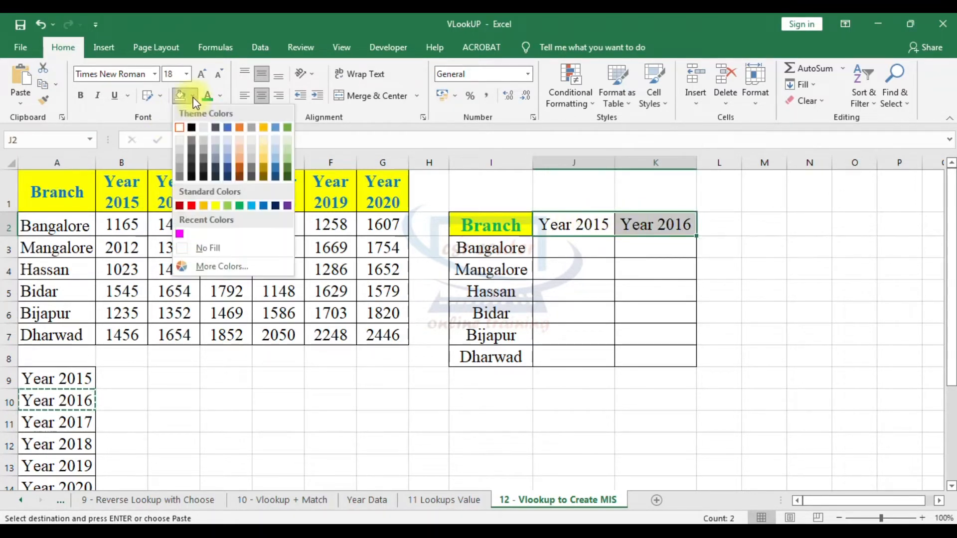
{"action": "left_click", "coordinate": [213, 207]}
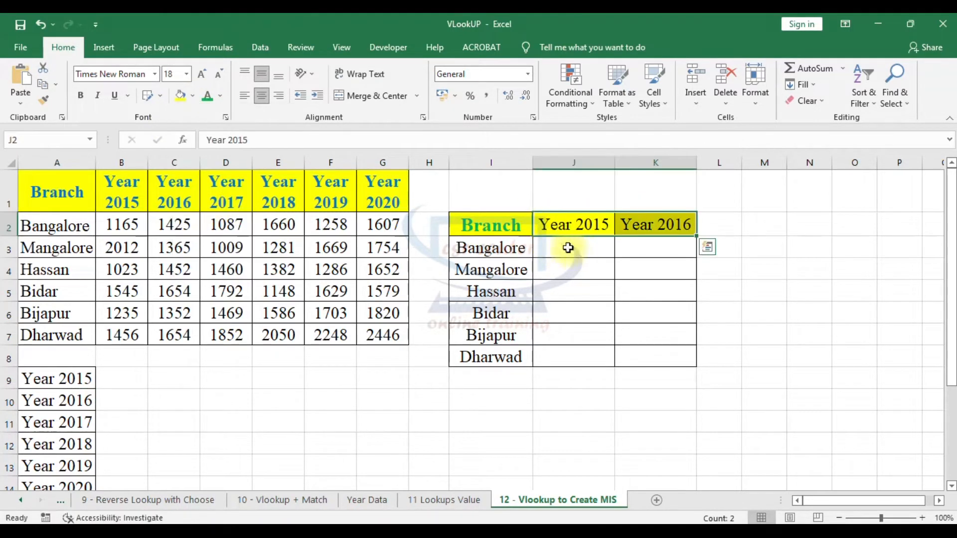
{"action": "left_click", "coordinate": [81, 95]}
Step: Widen column J and start a VLOOKUP formula in J3 with lookup value I3 and table array A1:G7
{"action": "left_click", "coordinate": [584, 245]}
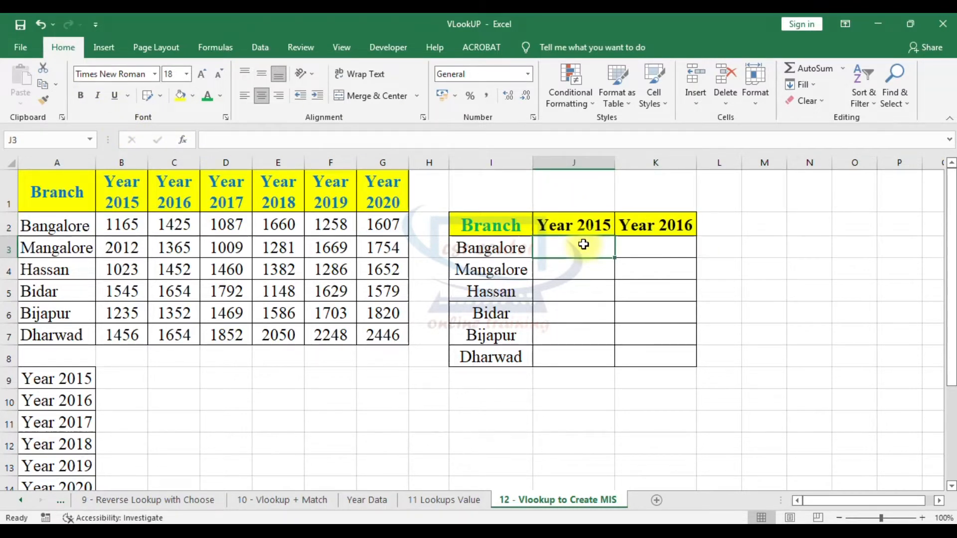
{"action": "left_click_drag", "start_coordinate": [614, 162], "coordinate": [900, 158]}
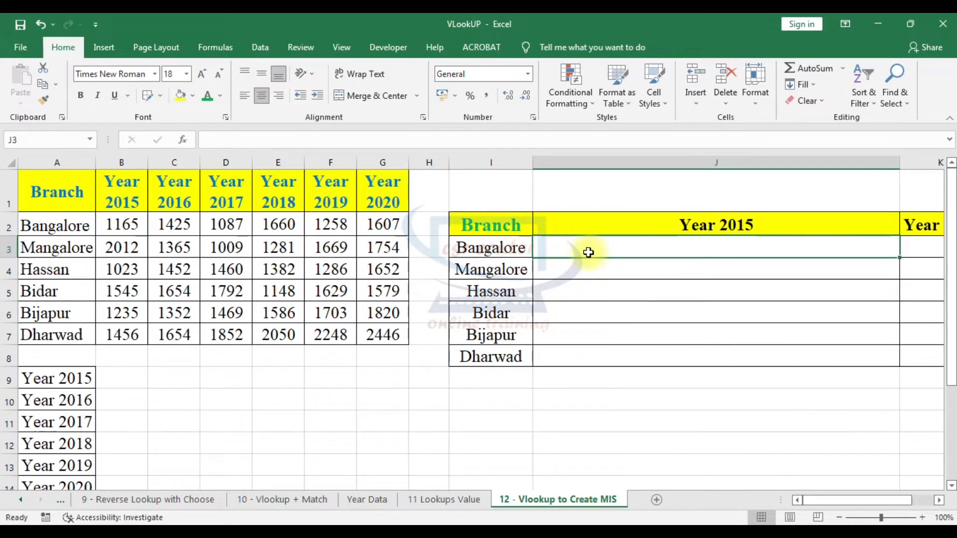
{"action": "type", "text": "=VLOOKUP("}
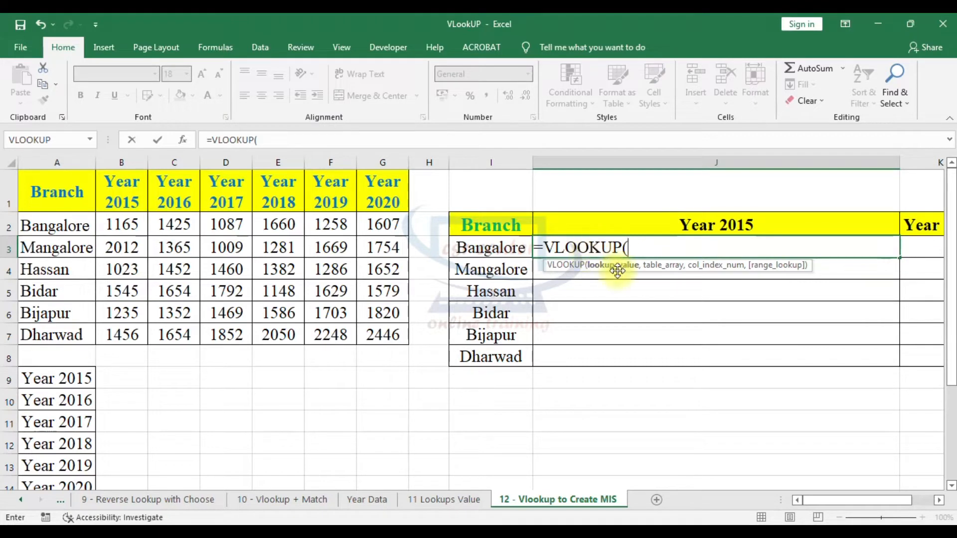
{"action": "left_click", "coordinate": [500, 252]}
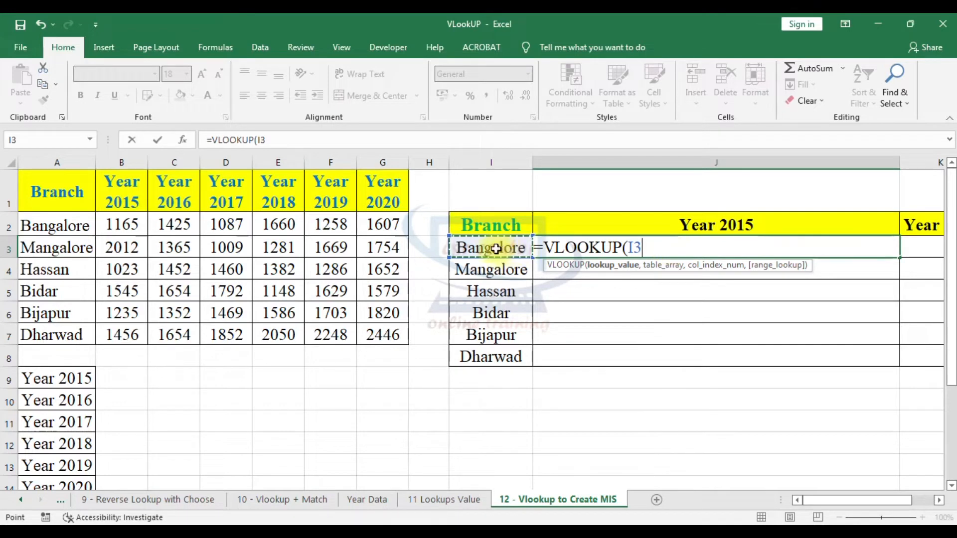
{"action": "type", "text": ","}
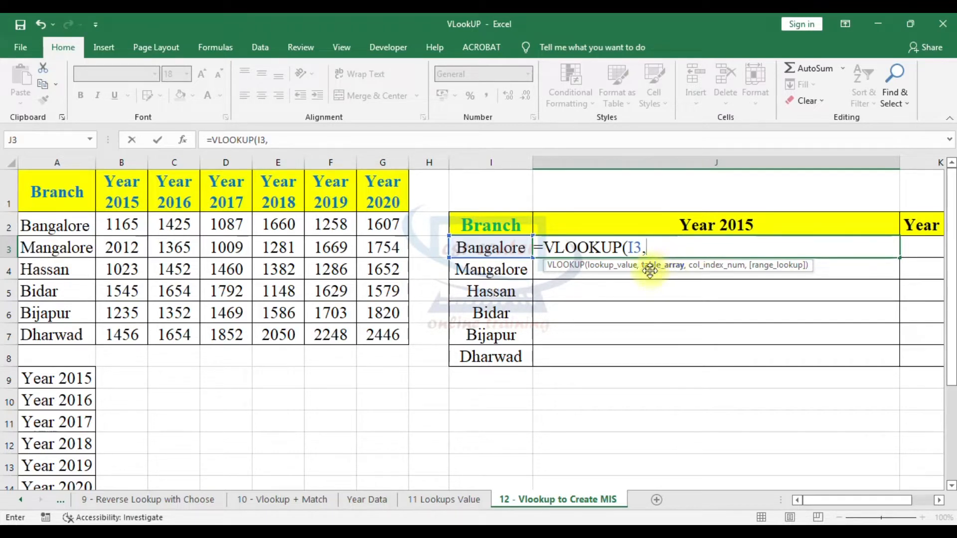
{"action": "left_click", "coordinate": [52, 198]}
{"action": "left_click_drag", "start_coordinate": [55, 214], "coordinate": [380, 333]}
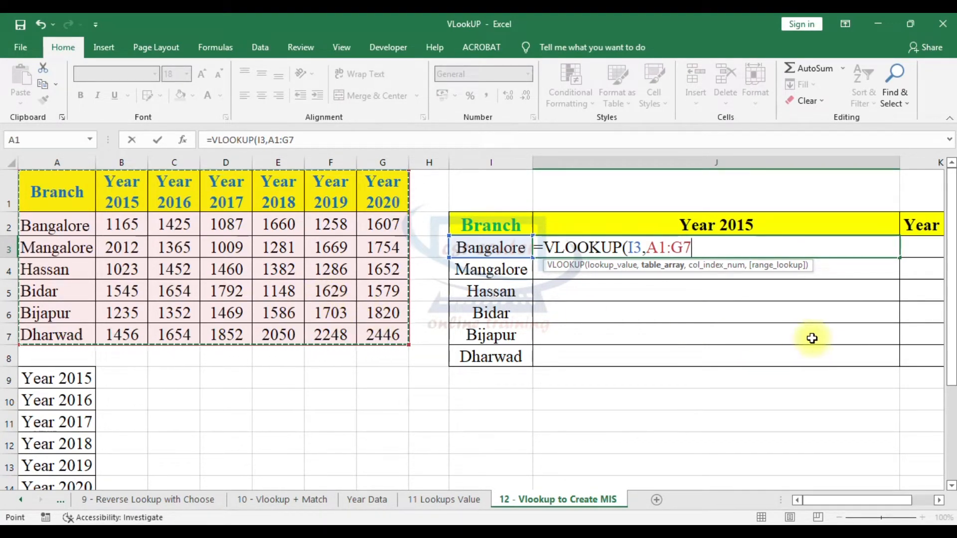
{"action": "type", "text": ","}
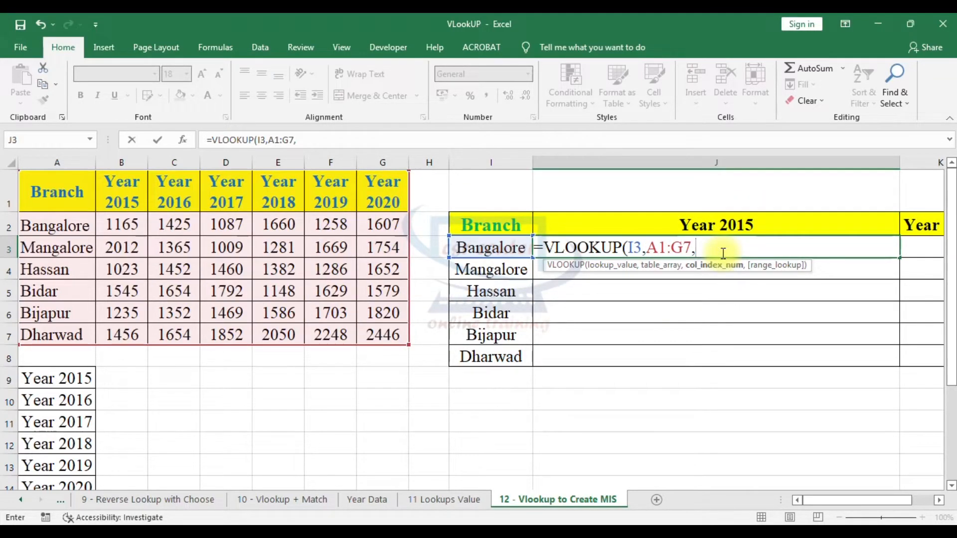
Step: Add MATCH(J2,A1:G1,0) as the VLOOKUP's column index and close the formula with 0 as the range lookup
{"action": "type", "text": "mat"}
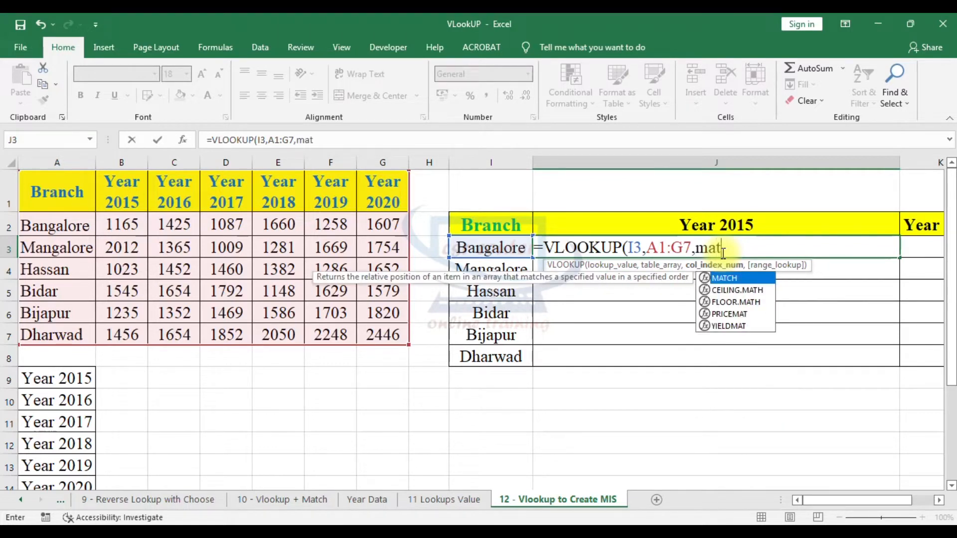
{"action": "key", "text": "Tab"}
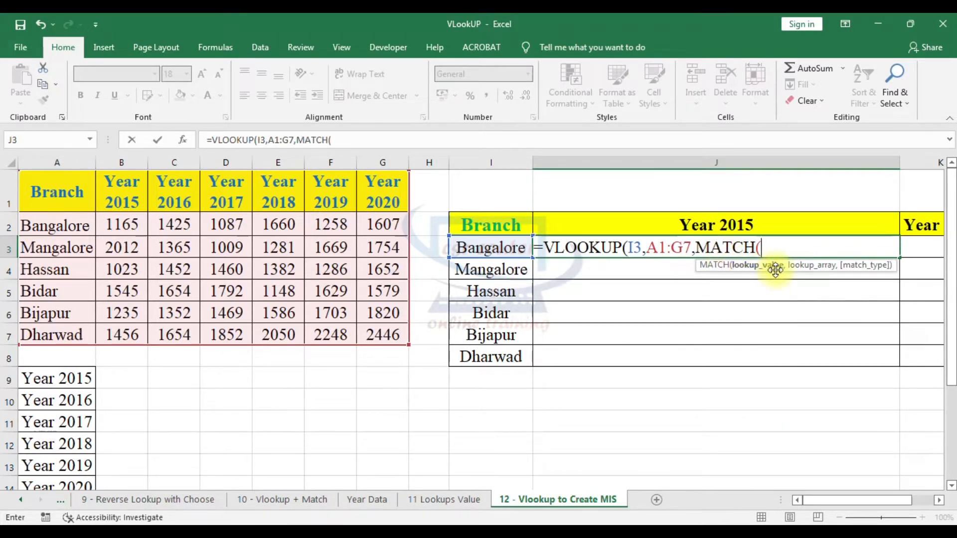
{"action": "left_click", "coordinate": [739, 226]}
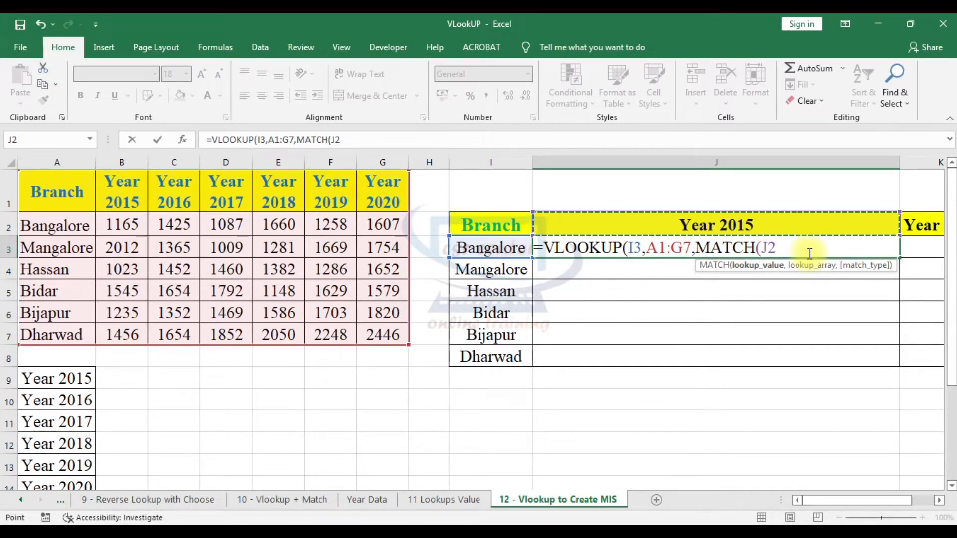
{"action": "type", "text": ","}
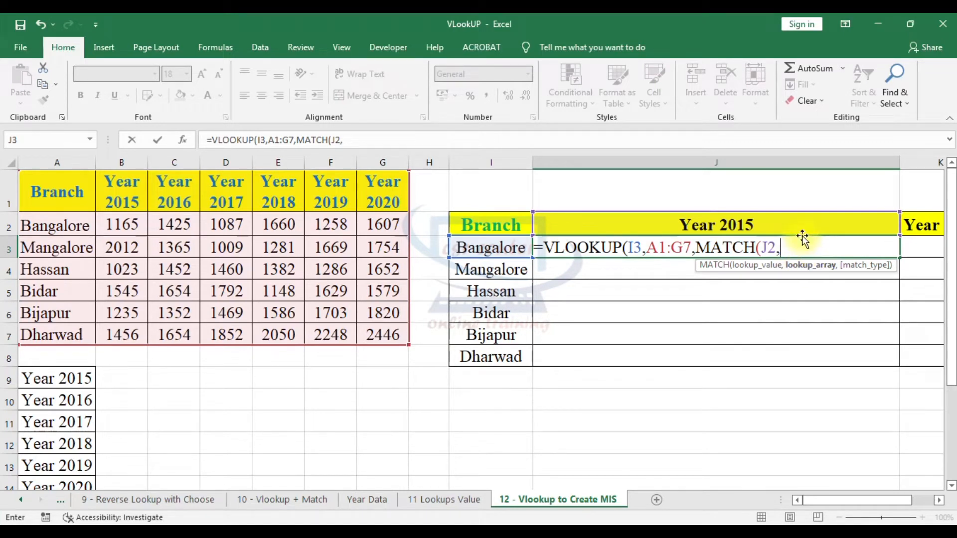
{"action": "left_click_drag", "start_coordinate": [48, 187], "coordinate": [365, 178]}
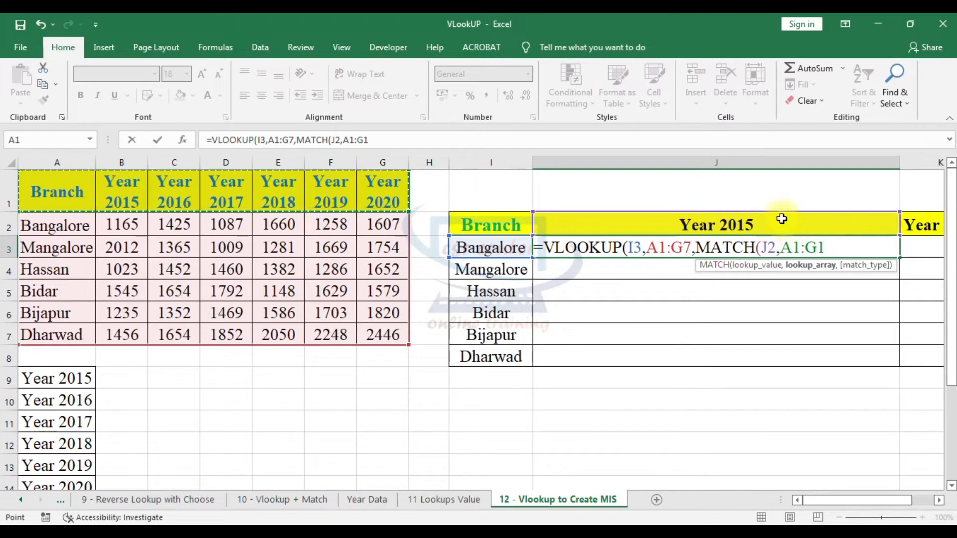
{"action": "type", "text": ","}
{"action": "type", "text": "0"}
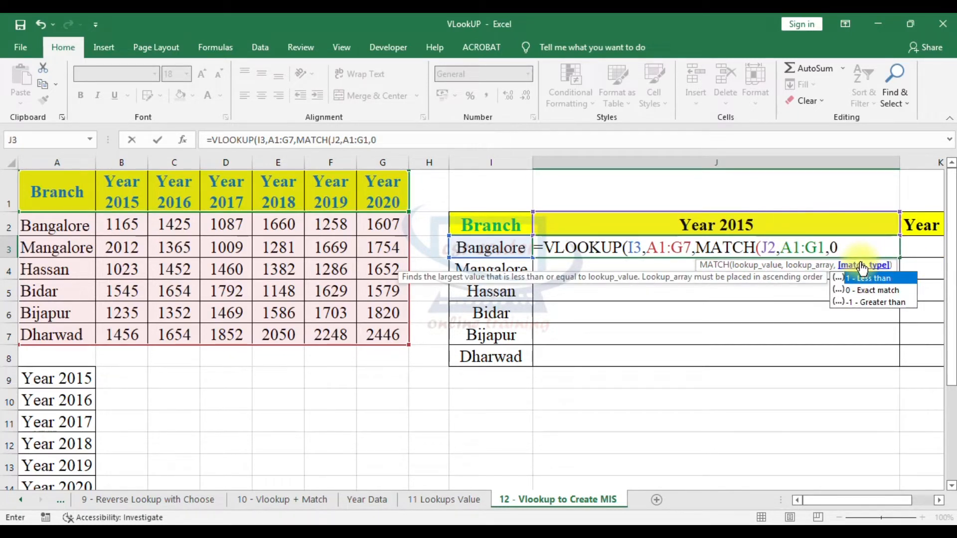
{"action": "type", "text": ")"}
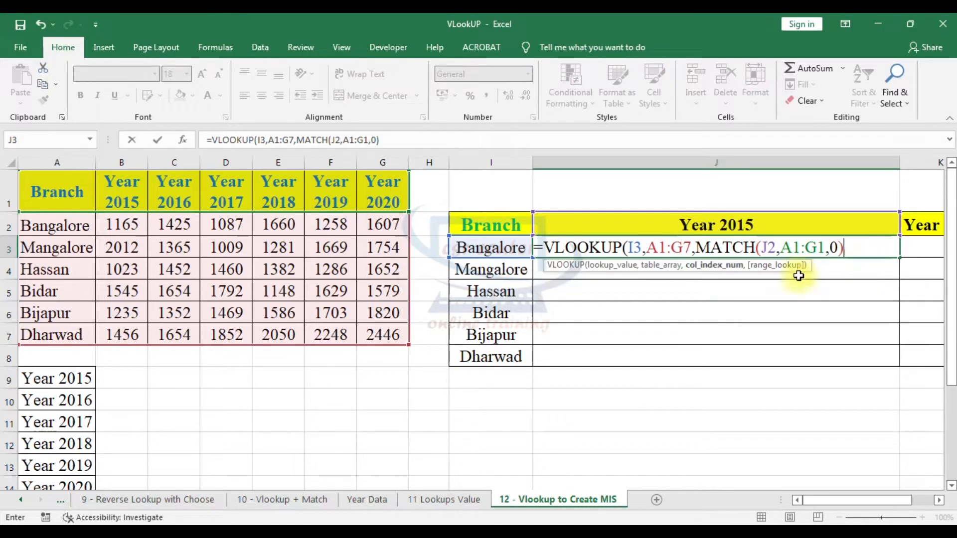
{"action": "type", "text": ","}
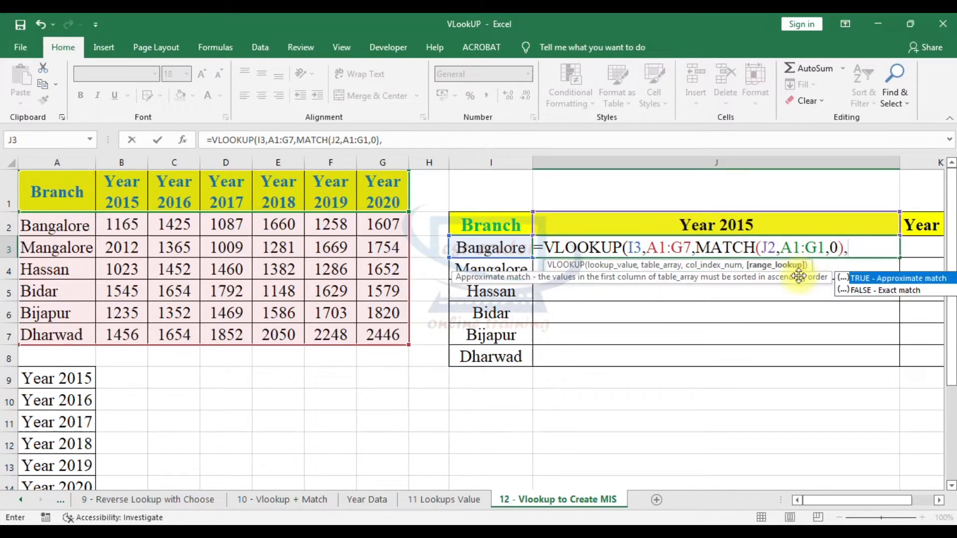
{"action": "type", "text": "0"}
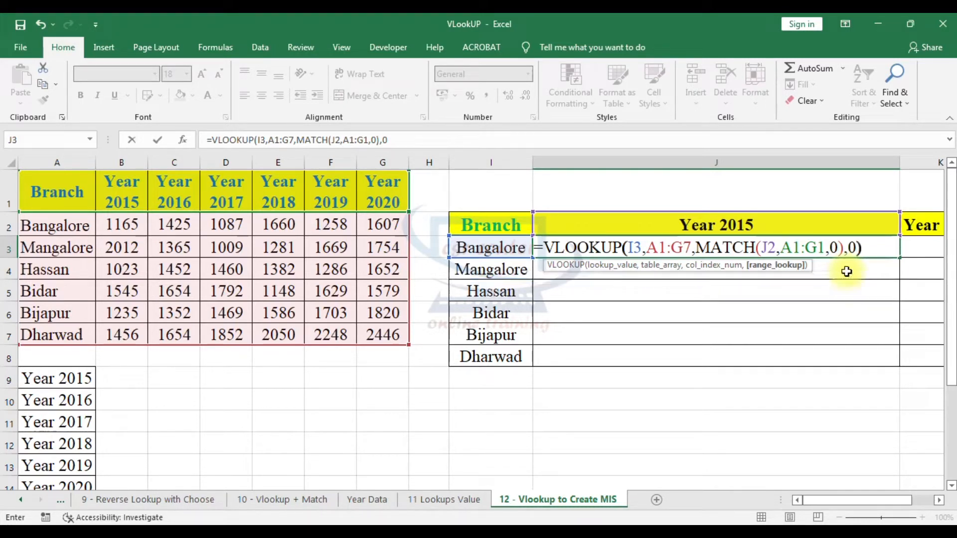
{"action": "type", "text": ")"}
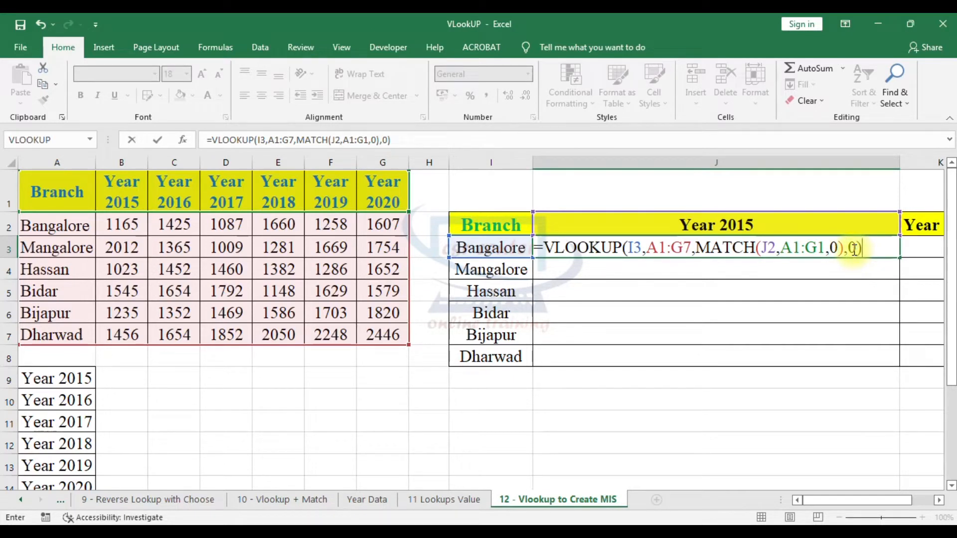
Step: Lock only the column of the lookup value in the J3 formula, making it $I3
{"action": "left_click", "coordinate": [636, 247]}
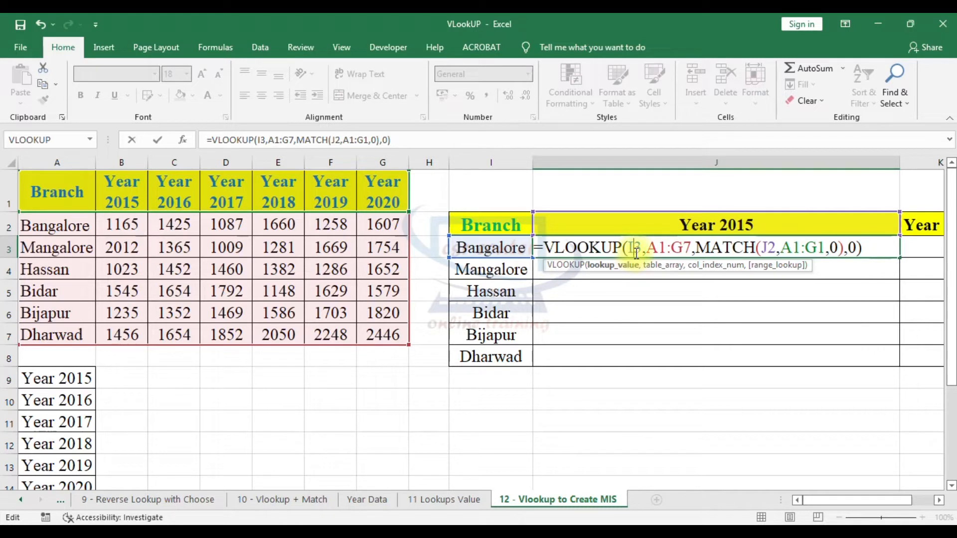
{"action": "key", "text": "F4"}
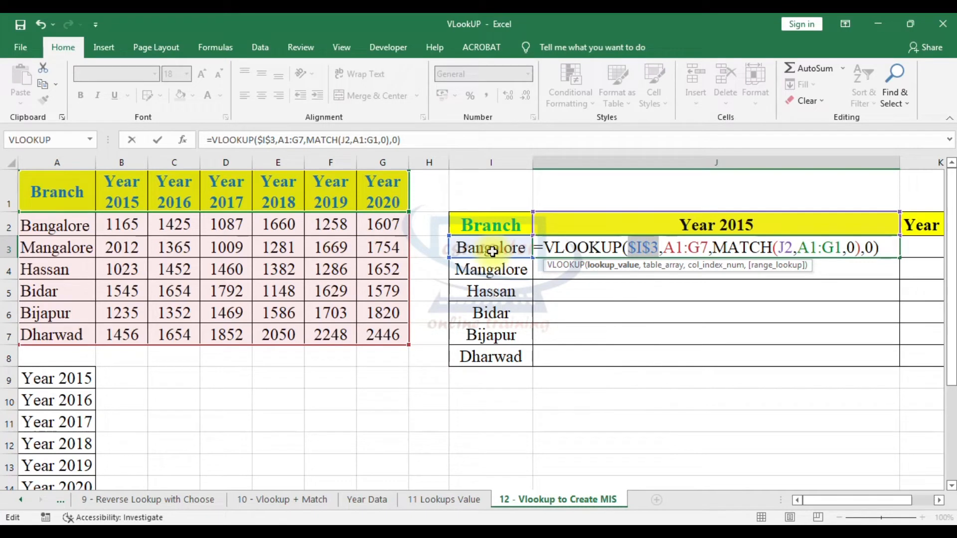
{"action": "left_click", "coordinate": [651, 247]}
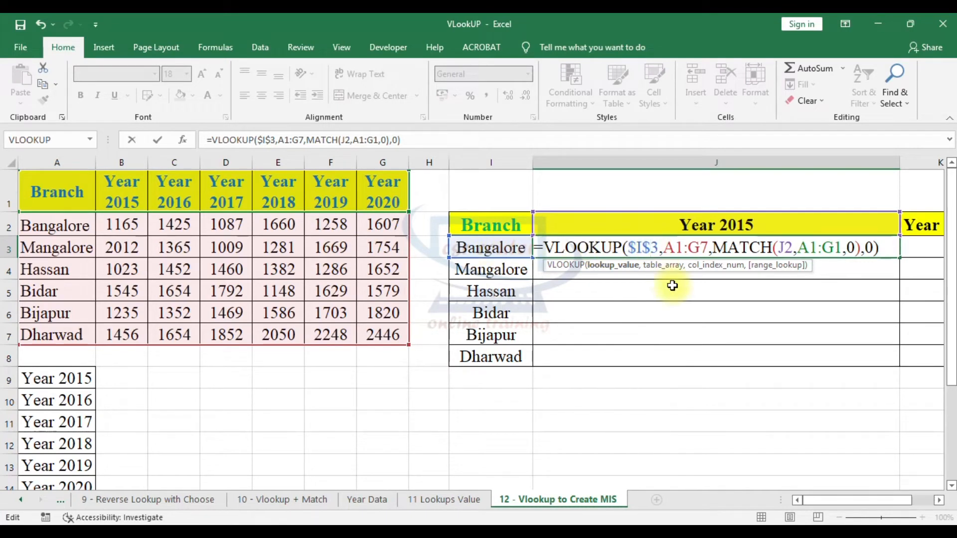
{"action": "key", "text": "BackSpace"}
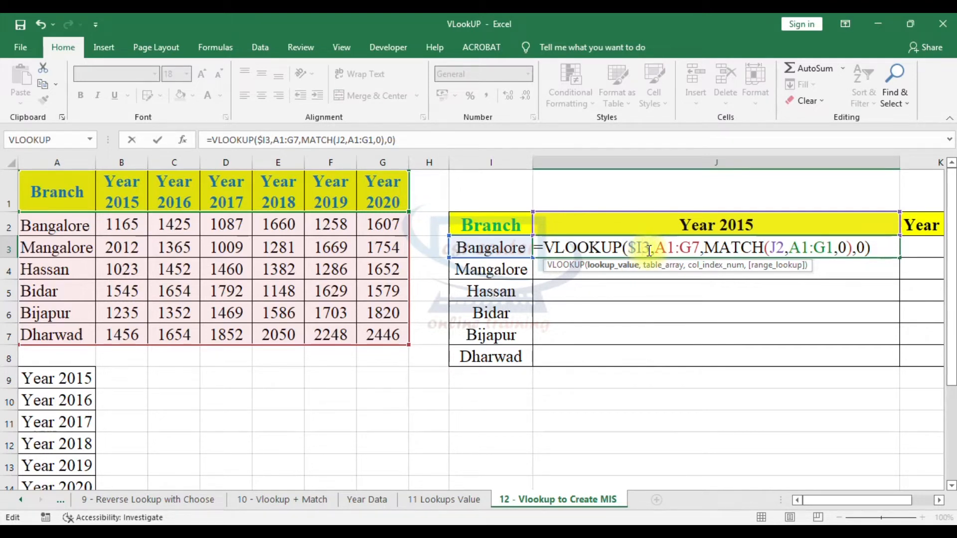
Step: In the J3 formula, make the table array absolute as $A$1:$G$7 and lock only the row of MATCH's lookup value as J$2
{"action": "left_click_drag", "start_coordinate": [700, 248], "coordinate": [655, 246]}
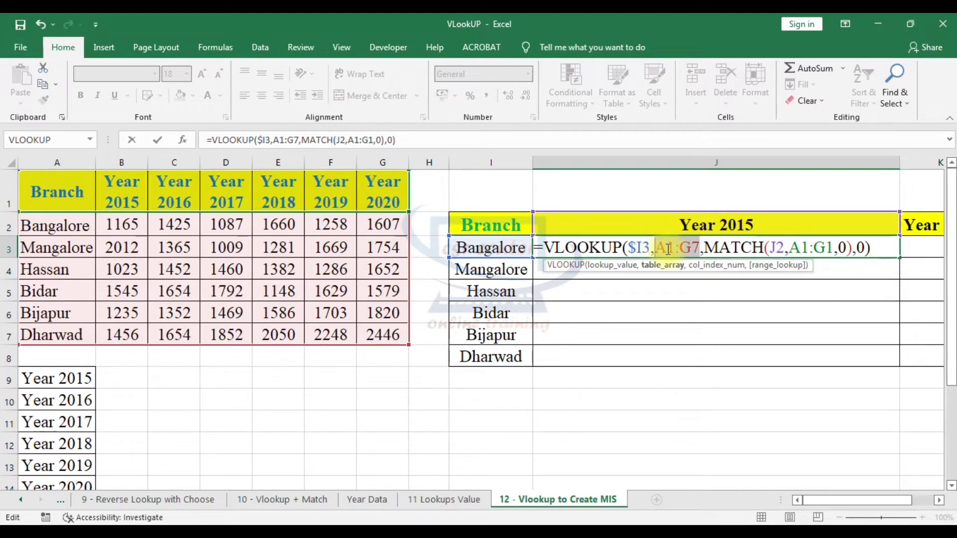
{"action": "key", "text": "F4"}
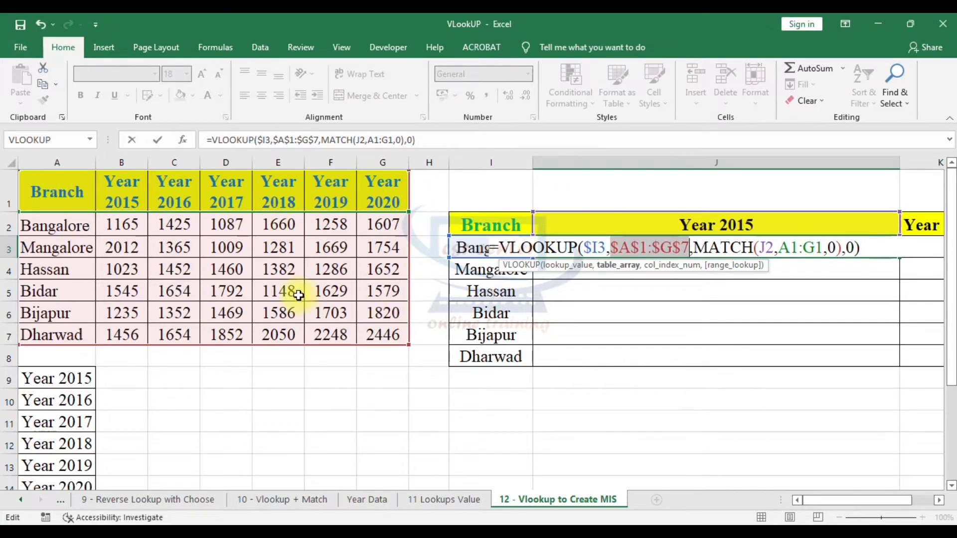
{"action": "left_click", "coordinate": [756, 246]}
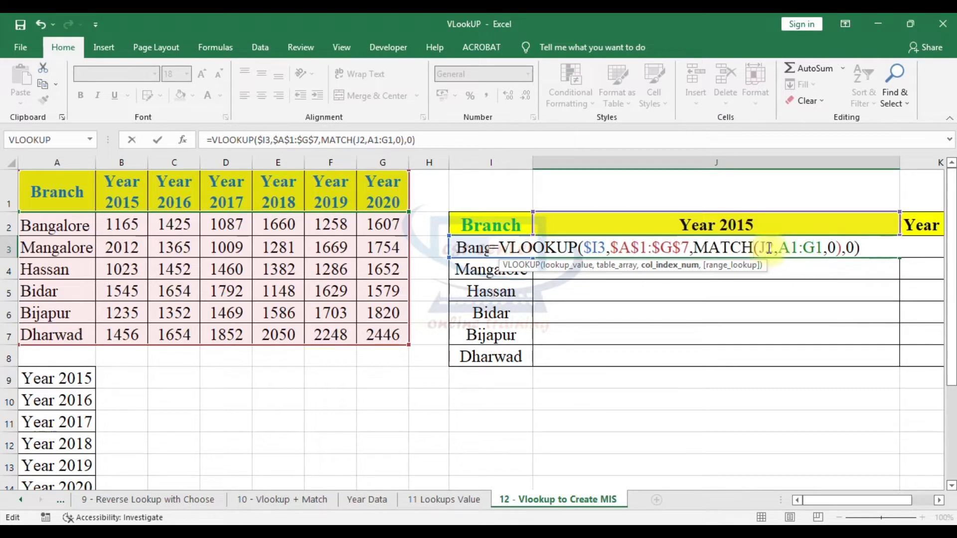
{"action": "left_click", "coordinate": [761, 248]}
{"action": "left_click", "coordinate": [761, 248]}
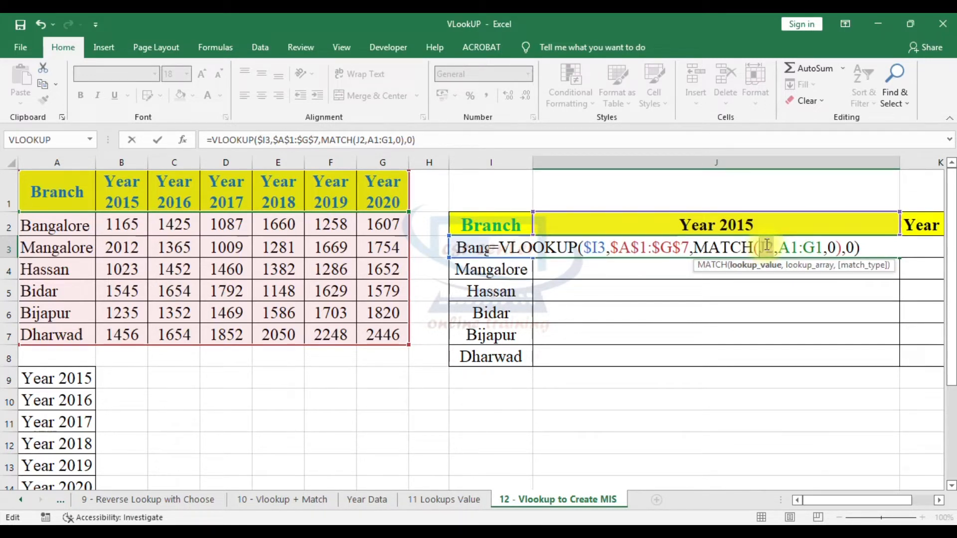
{"action": "key", "text": "F4"}
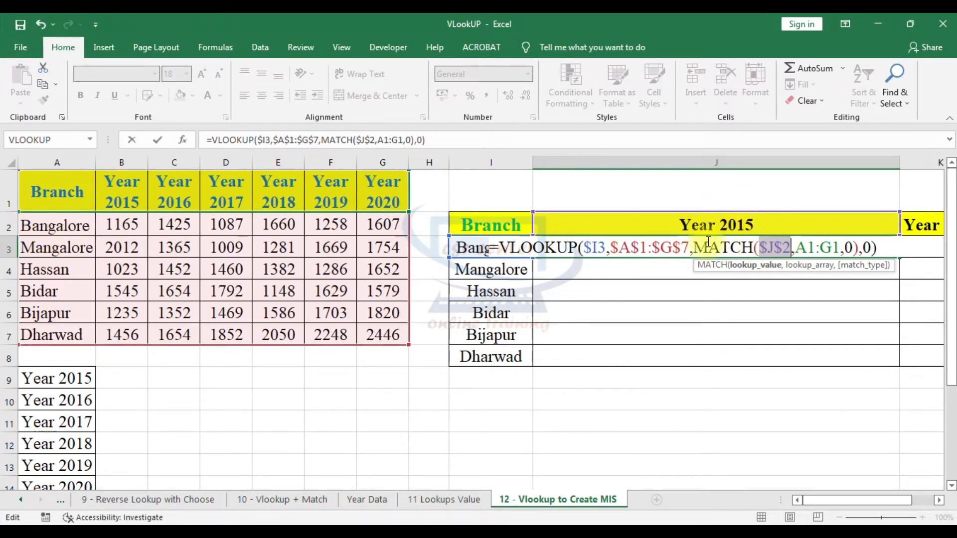
{"action": "left_click", "coordinate": [761, 248]}
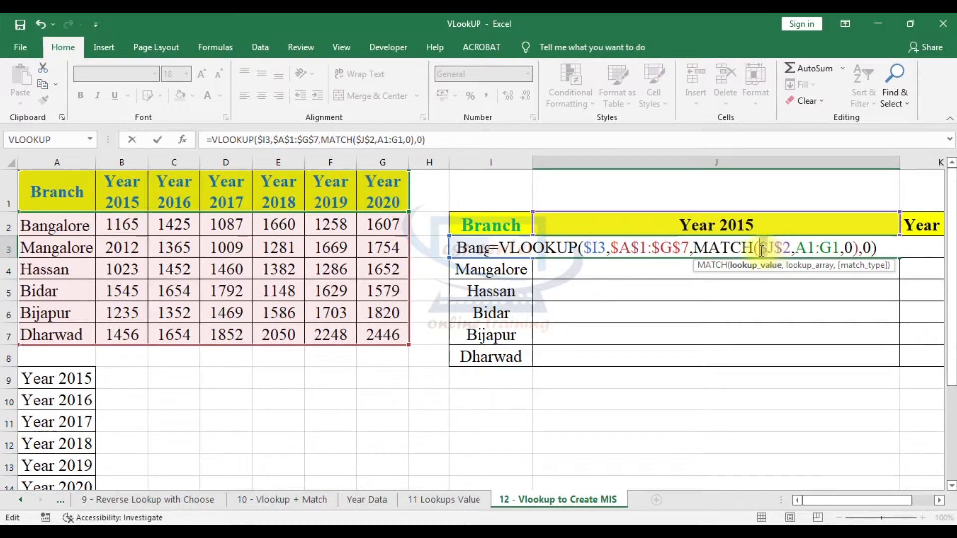
{"action": "key", "text": "Delete"}
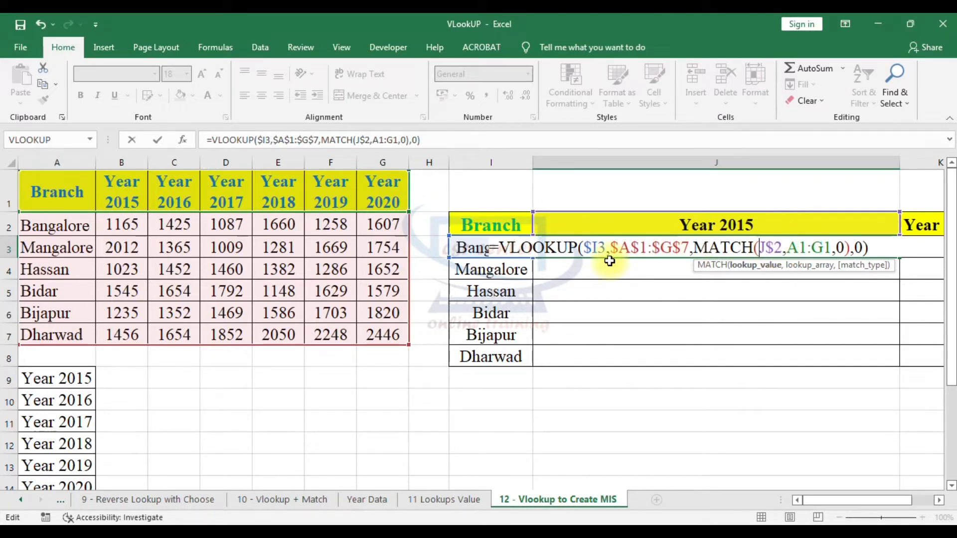
Step: Make MATCH's lookup array absolute as $A$1:$G$1 and enter the completed formula in J3
{"action": "left_click_drag", "start_coordinate": [787, 248], "coordinate": [831, 250]}
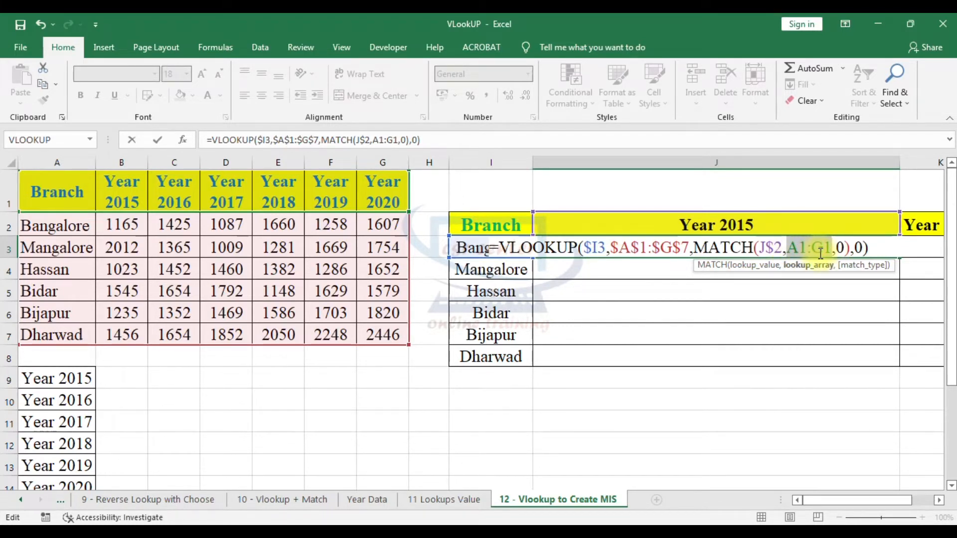
{"action": "key", "text": "F4"}
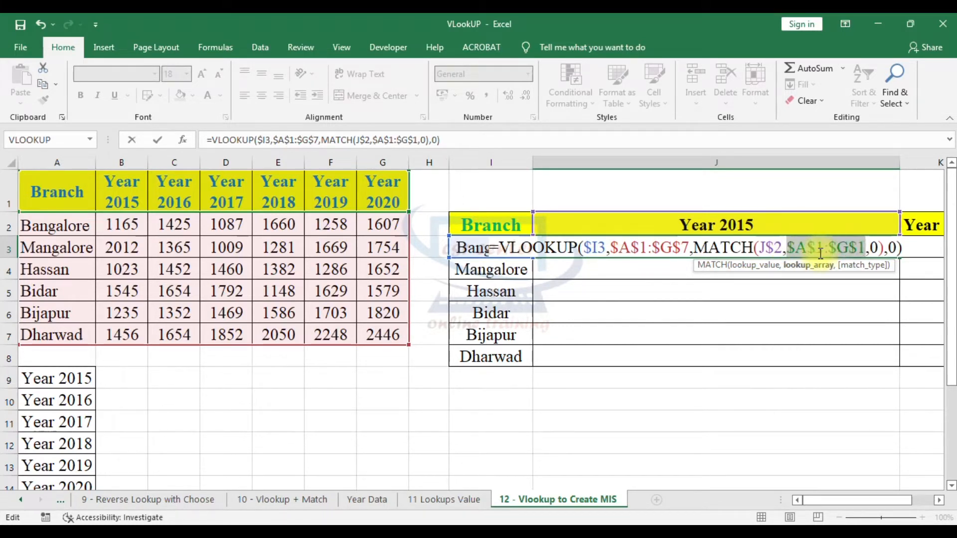
{"action": "left_click", "coordinate": [907, 250]}
{"action": "key", "text": "Return"}
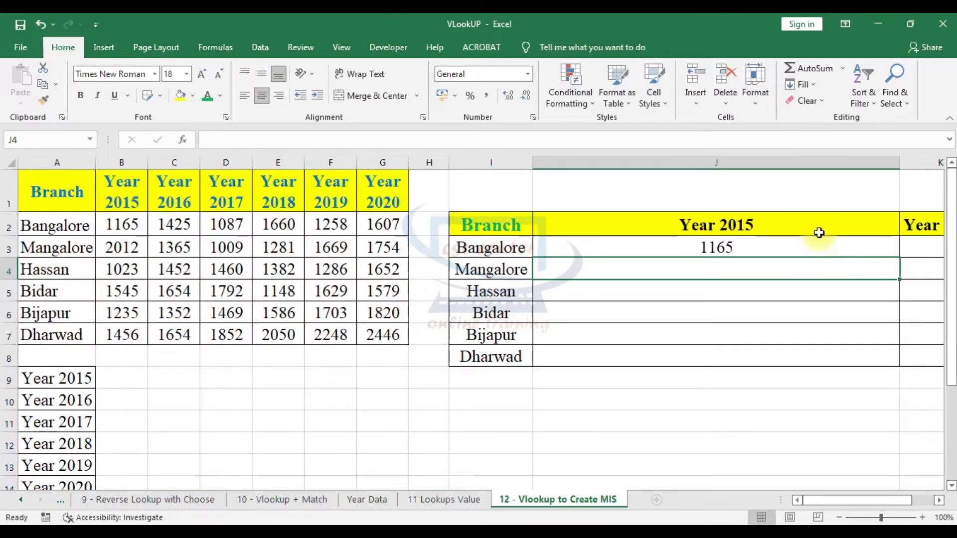
Step: Narrow column J to about its header's width and fill the J3 formula through J3:K8
{"action": "left_click_drag", "start_coordinate": [900, 162], "coordinate": [618, 166]}
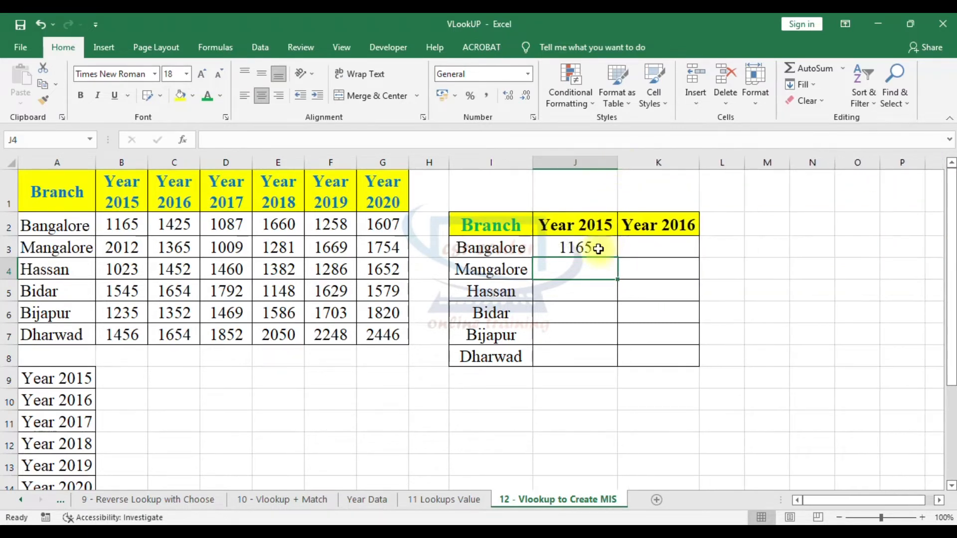
{"action": "left_click", "coordinate": [604, 246]}
{"action": "left_click_drag", "start_coordinate": [618, 258], "coordinate": [690, 362]}
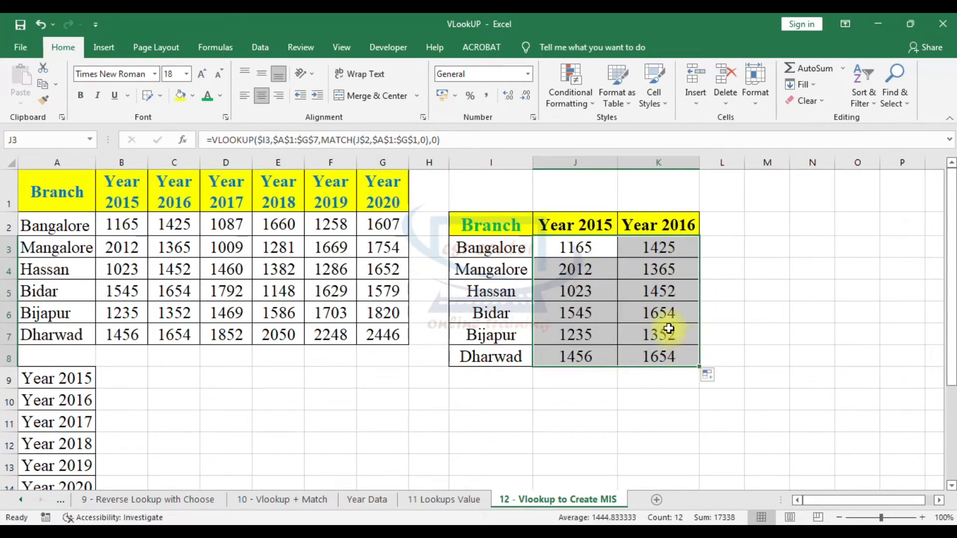
{"action": "left_click", "coordinate": [637, 297]}
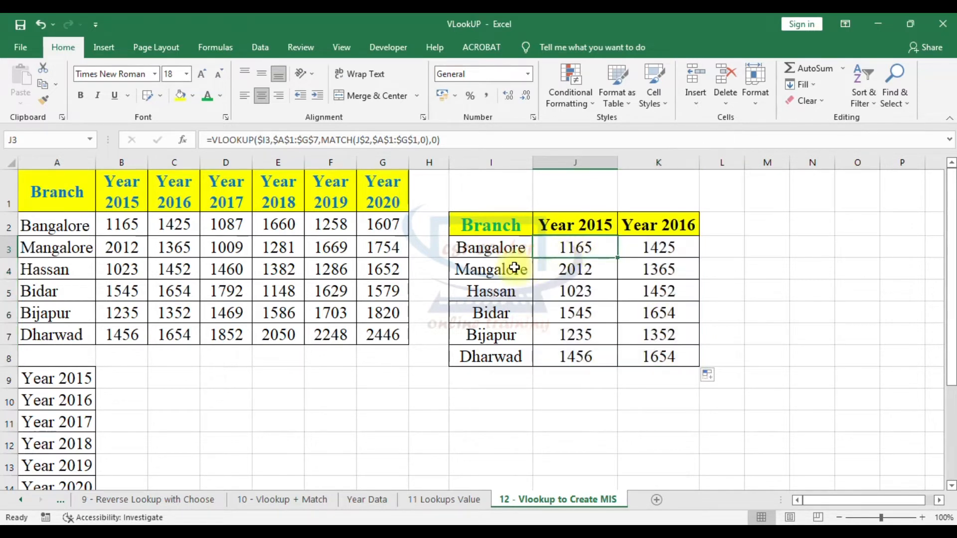
Step: Check Bangalore's Year 2015 result in the comparison table against the source figure in B2
{"action": "left_click", "coordinate": [496, 247]}
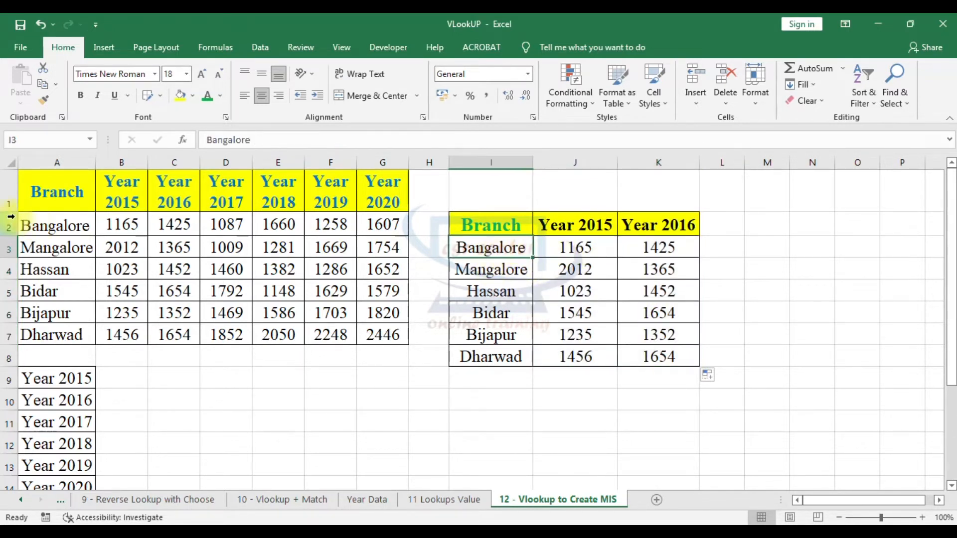
{"action": "left_click", "coordinate": [553, 243]}
{"action": "left_click", "coordinate": [134, 224]}
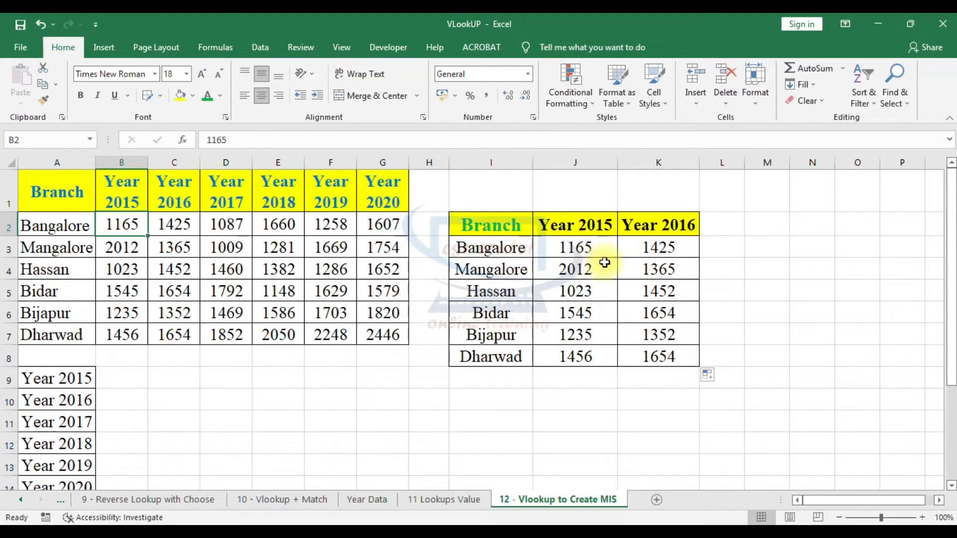
{"action": "left_click", "coordinate": [609, 310]}
Step: Change the year header in J2 to Year 2018 and select the lookup results in J3:J8 to review them
{"action": "left_click", "coordinate": [586, 220]}
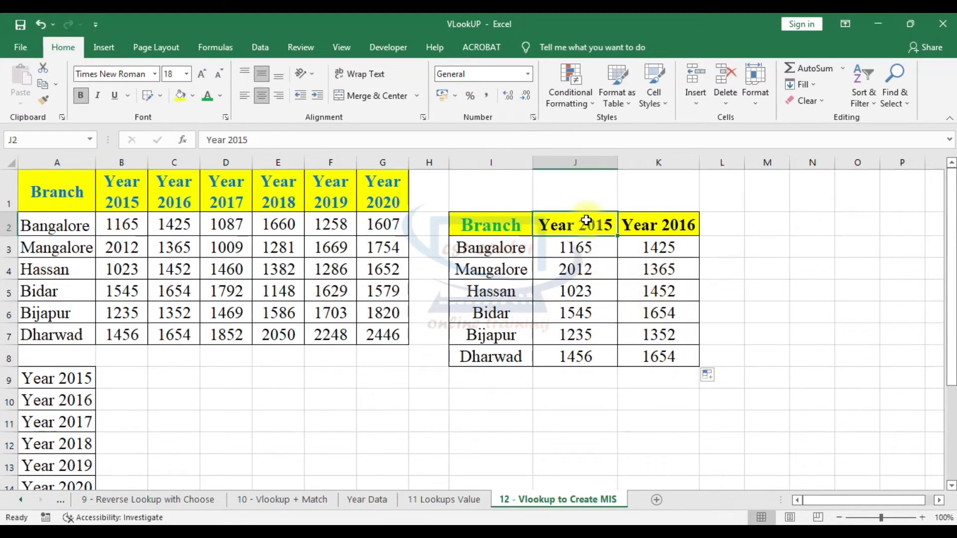
{"action": "left_click", "coordinate": [254, 140]}
{"action": "key", "text": "BackSpace"}
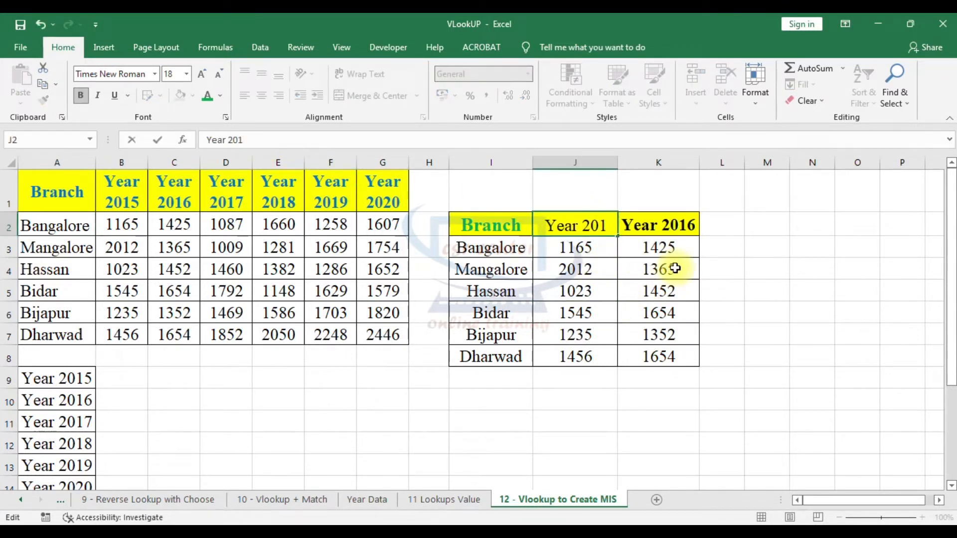
{"action": "type", "text": "8"}
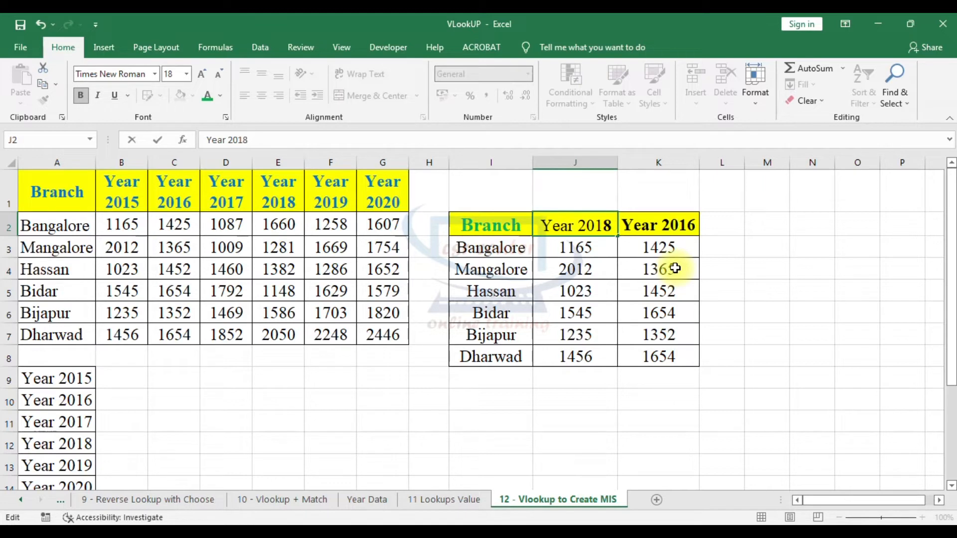
{"action": "key", "text": "Return"}
{"action": "left_click_drag", "start_coordinate": [581, 247], "coordinate": [579, 350]}
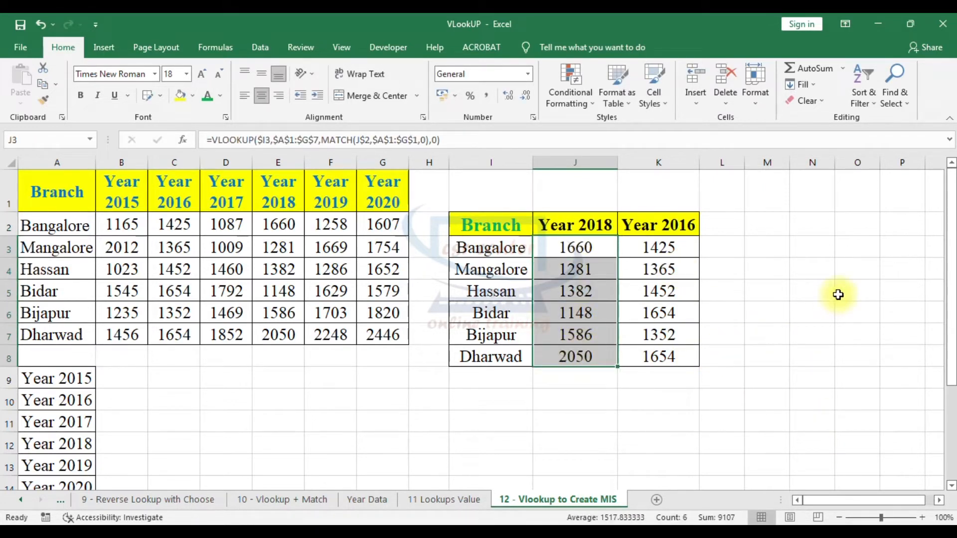
Step: Check in the ribbon customization options that the Developer tools are enabled
{"action": "left_click", "coordinate": [387, 47]}
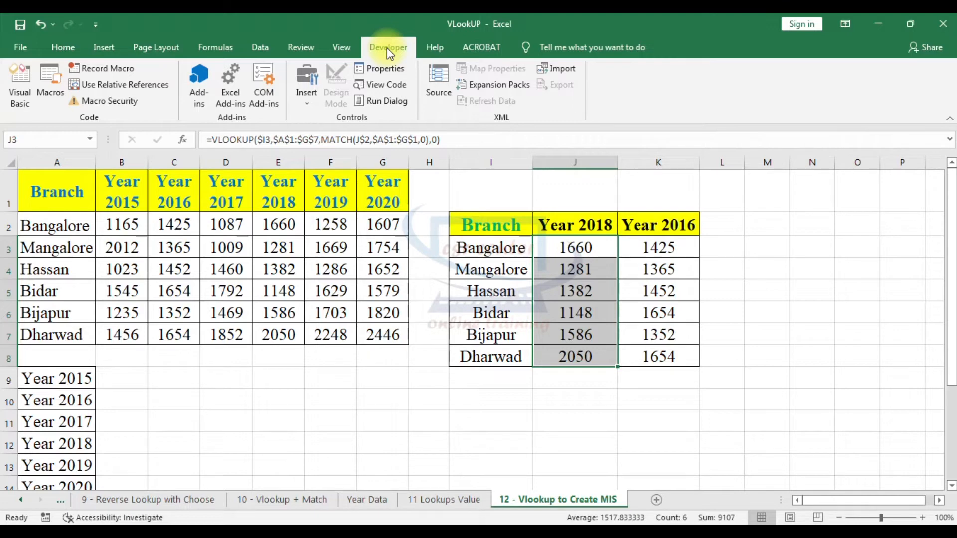
{"action": "right_click", "coordinate": [641, 73]}
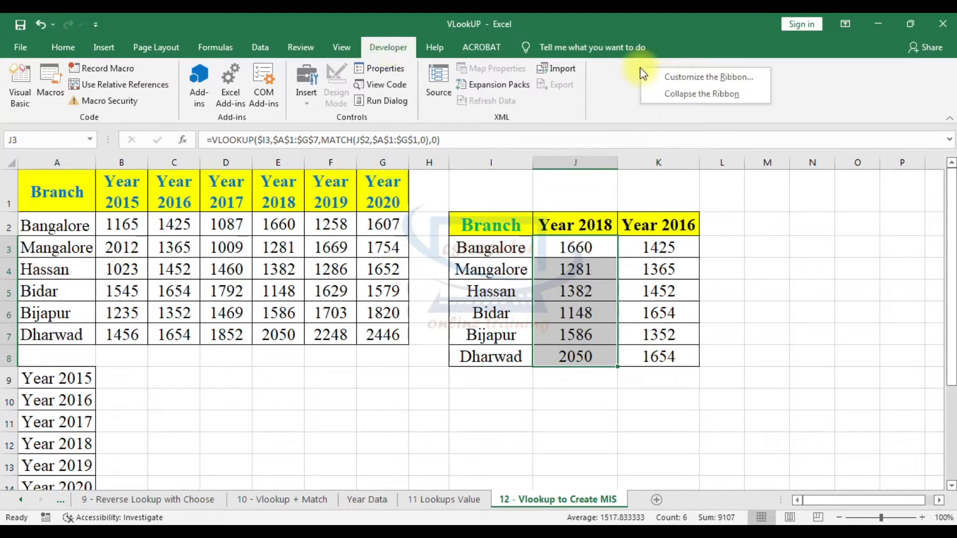
{"action": "left_click", "coordinate": [680, 80]}
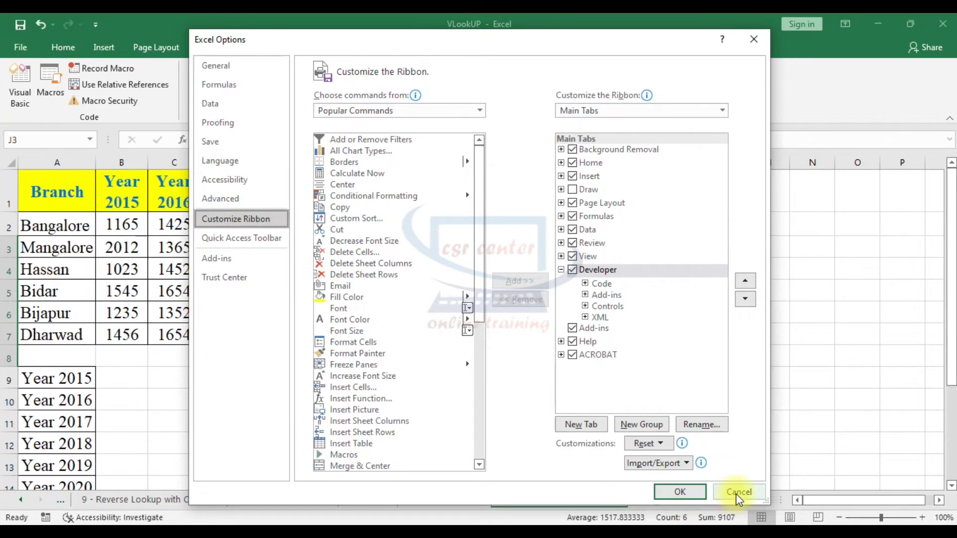
{"action": "left_click", "coordinate": [680, 492]}
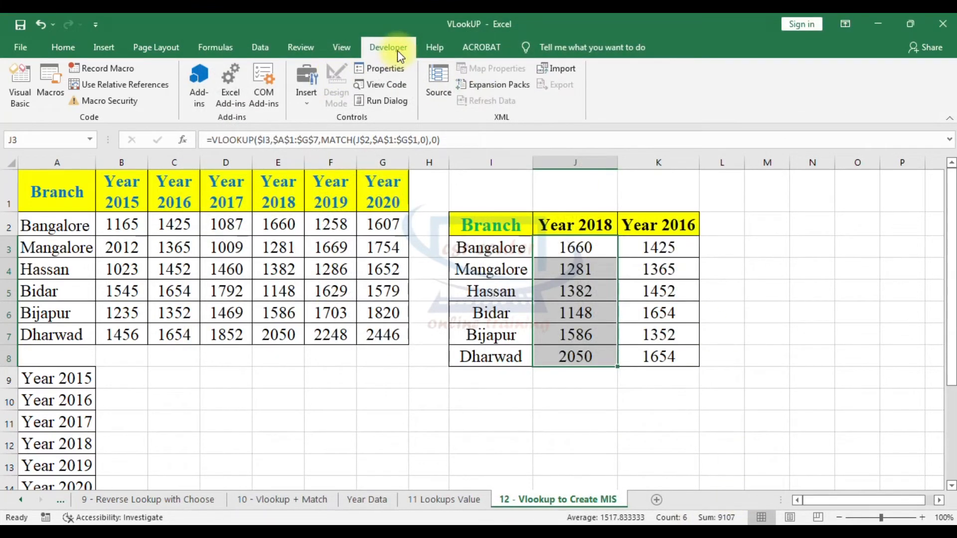
Step: Insert a combo box form control in the blank area below the branch data
{"action": "left_click", "coordinate": [308, 103]}
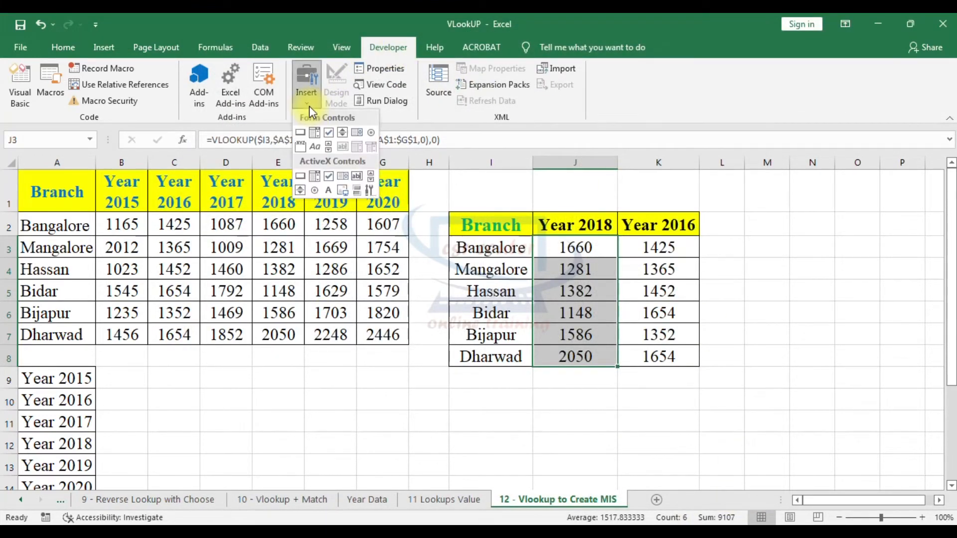
{"action": "left_click", "coordinate": [313, 131]}
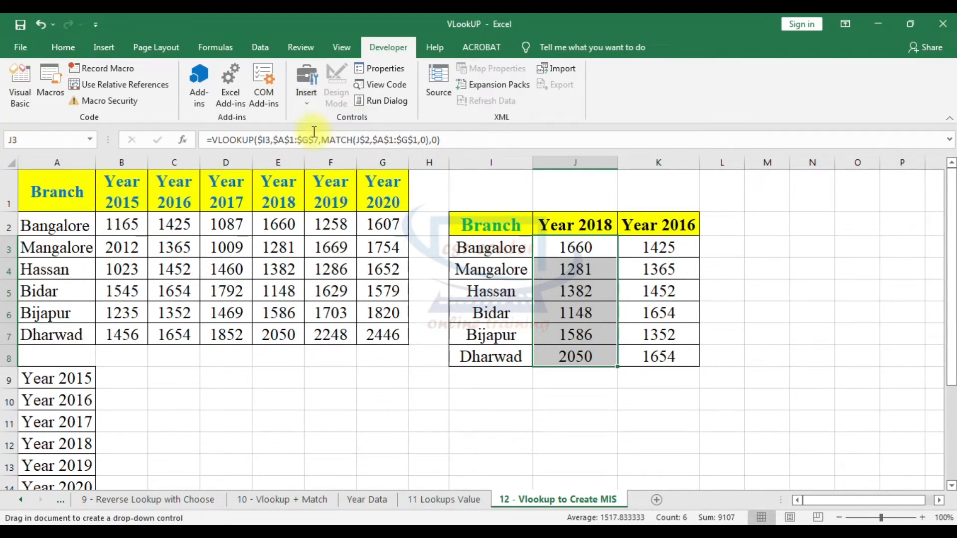
{"action": "mouse_move", "coordinate": [290, 408]}
{"action": "left_mouse_down"}
{"action": "mouse_move", "coordinate": [412, 456]}
{"action": "mouse_move", "coordinate": [450, 452]}
{"action": "left_mouse_up"}
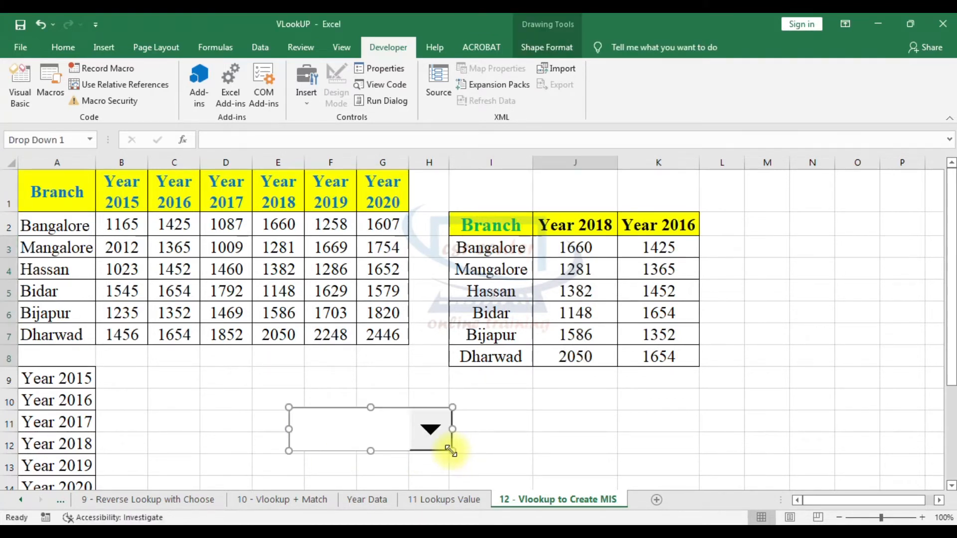
Step: Set the combo box's input range to the year list in $A$9:$A$14
{"action": "right_click", "coordinate": [350, 412]}
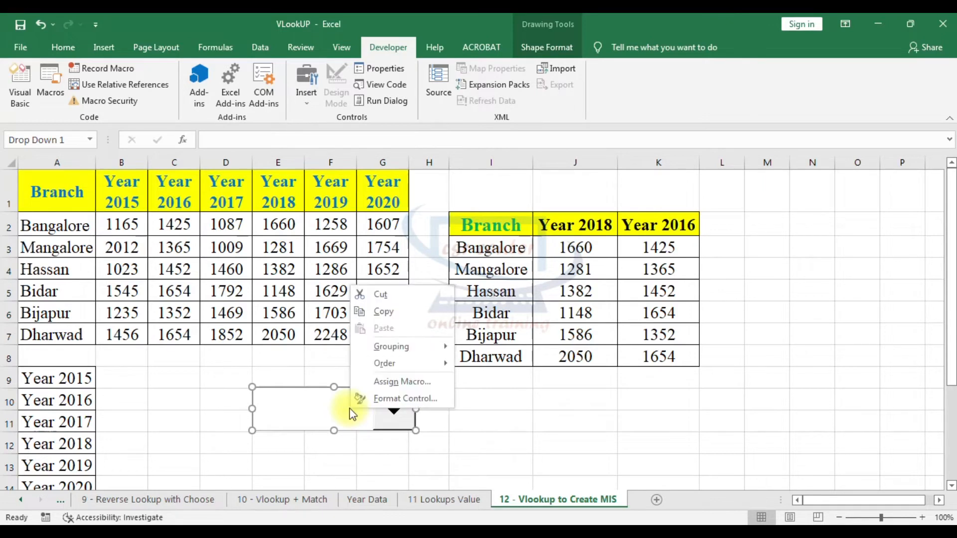
{"action": "left_click", "coordinate": [385, 397]}
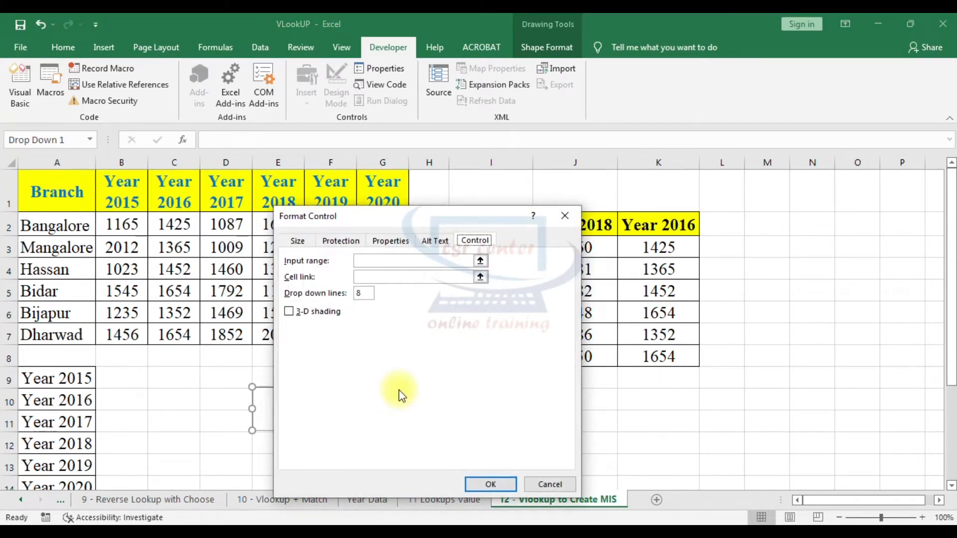
{"action": "left_click_drag", "start_coordinate": [448, 219], "coordinate": [396, 222]}
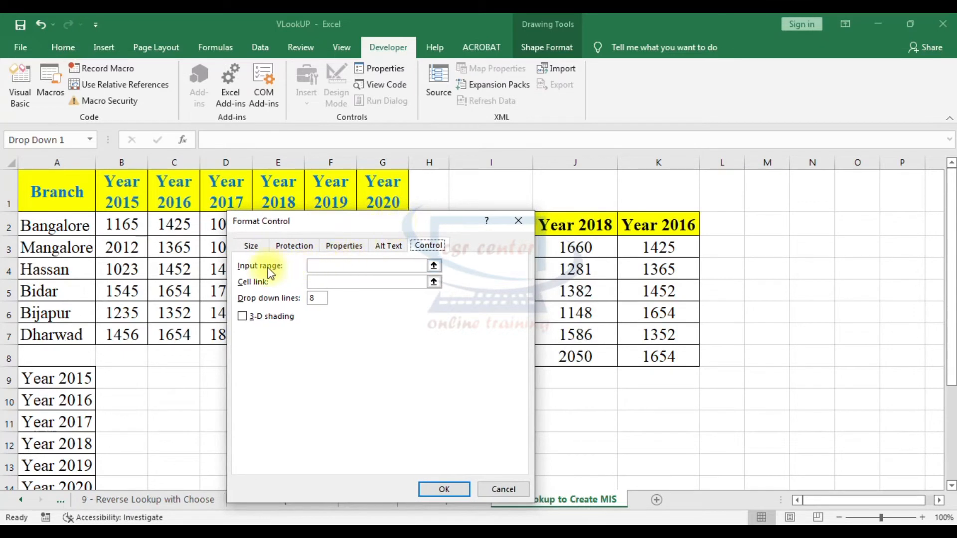
{"action": "left_click", "coordinate": [339, 265]}
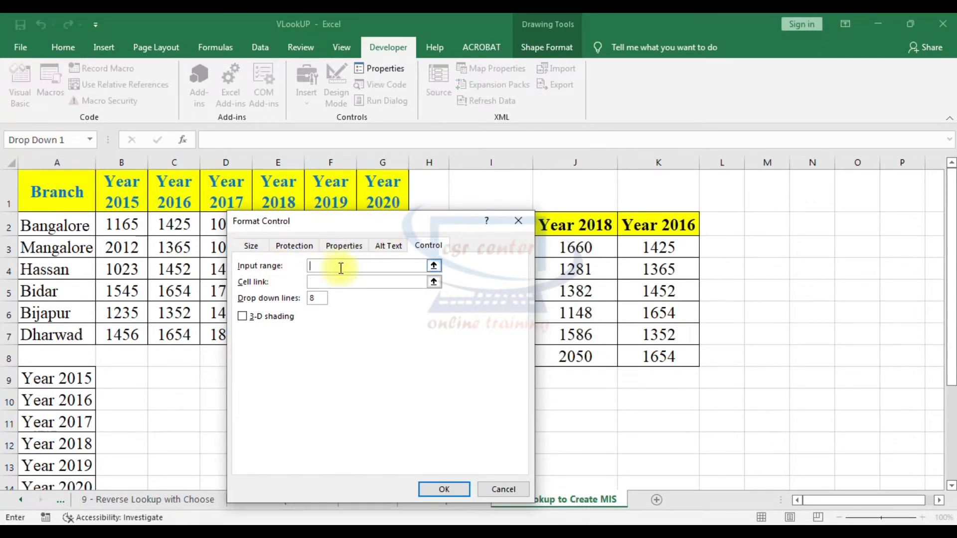
{"action": "left_click_drag", "start_coordinate": [72, 378], "coordinate": [71, 486]}
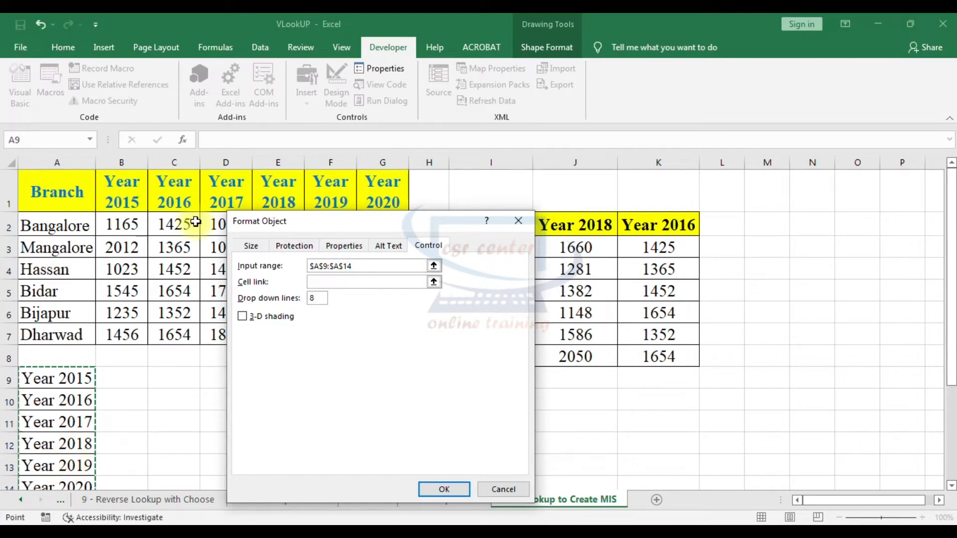
{"action": "scroll", "coordinate": [319, 209], "scroll_direction": "down", "scroll_amount": 1}
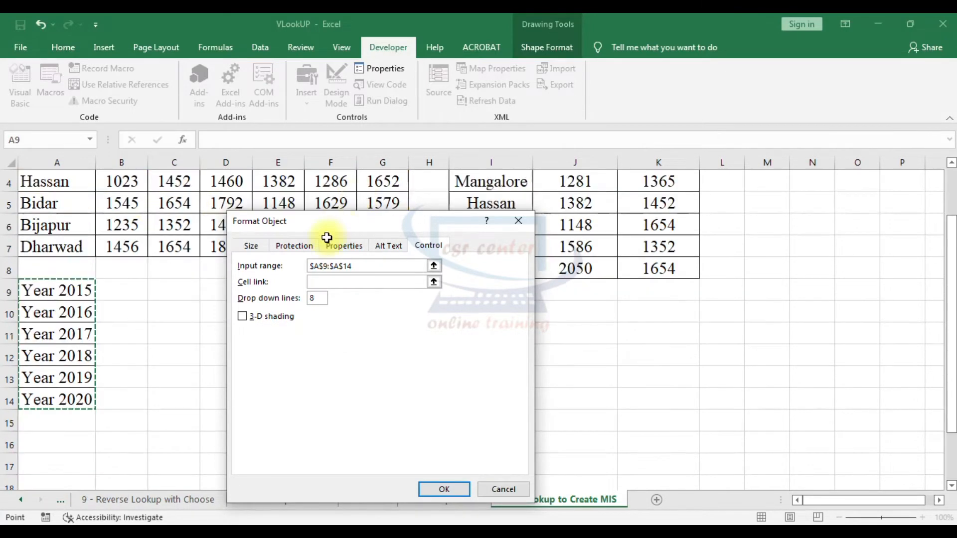
Step: Link the combo box to cell $J$1 and apply the control settings
{"action": "left_click", "coordinate": [397, 283]}
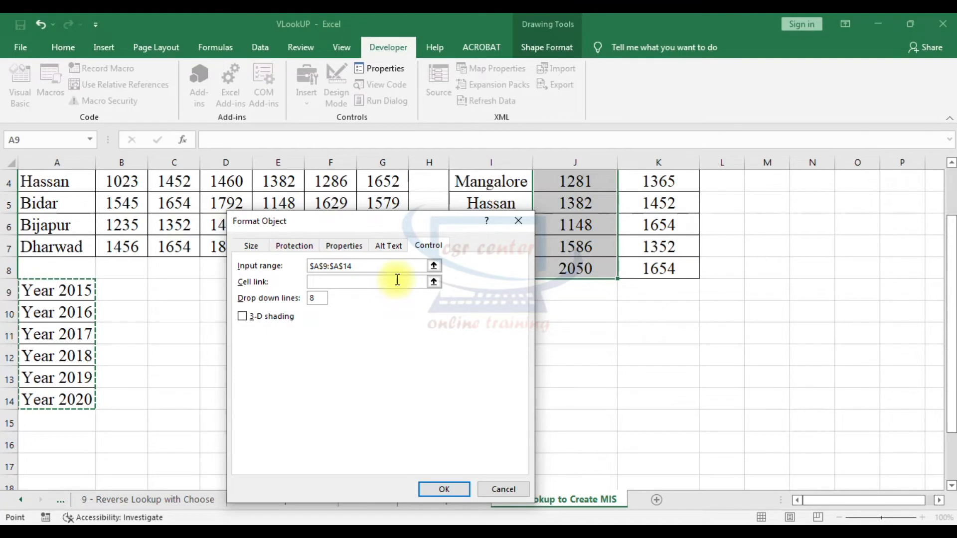
{"action": "scroll", "coordinate": [397, 279], "scroll_direction": "up", "scroll_amount": 1}
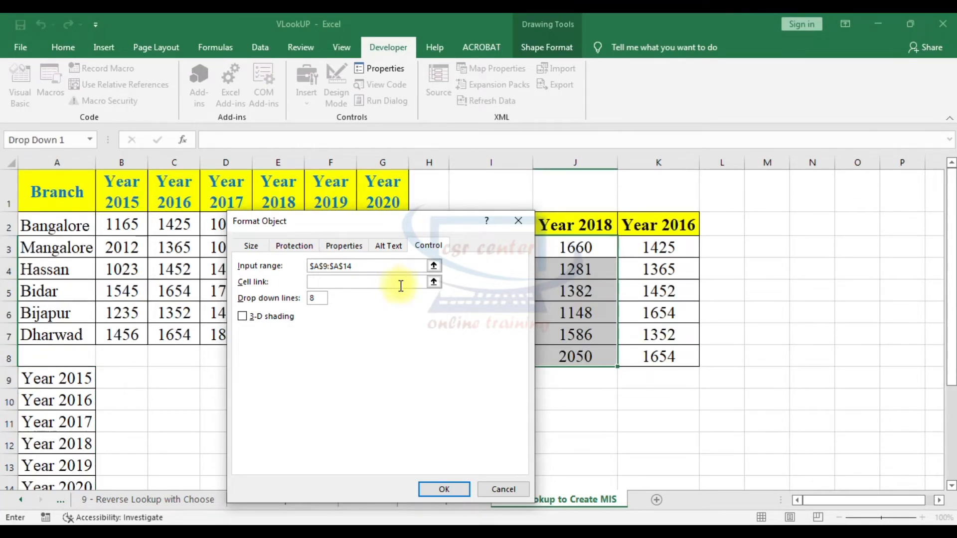
{"action": "left_click", "coordinate": [572, 182]}
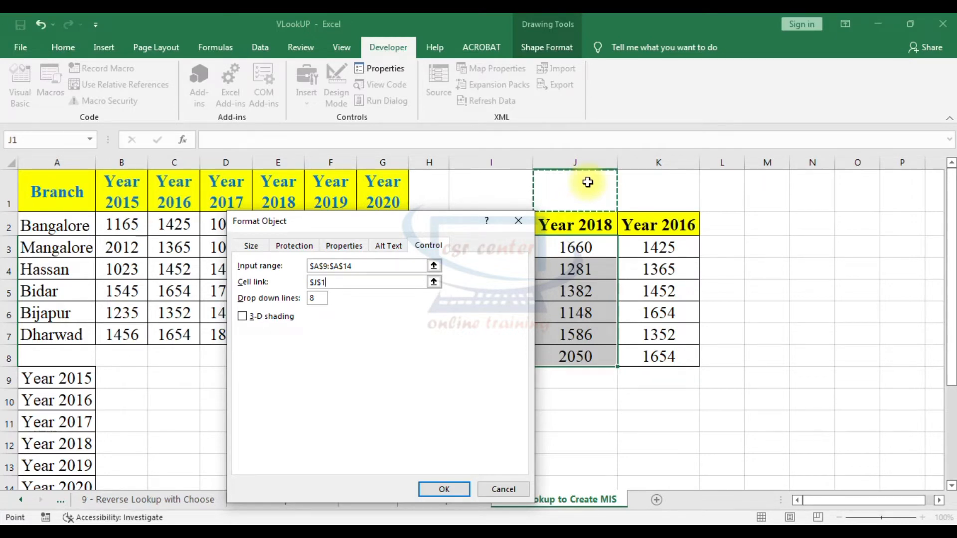
{"action": "left_click", "coordinate": [446, 491]}
Step: Test the combo box by choosing Year 2015 and Year 2020, checking the index returned in J1 for each
{"action": "left_click", "coordinate": [422, 422]}
{"action": "left_click", "coordinate": [394, 416]}
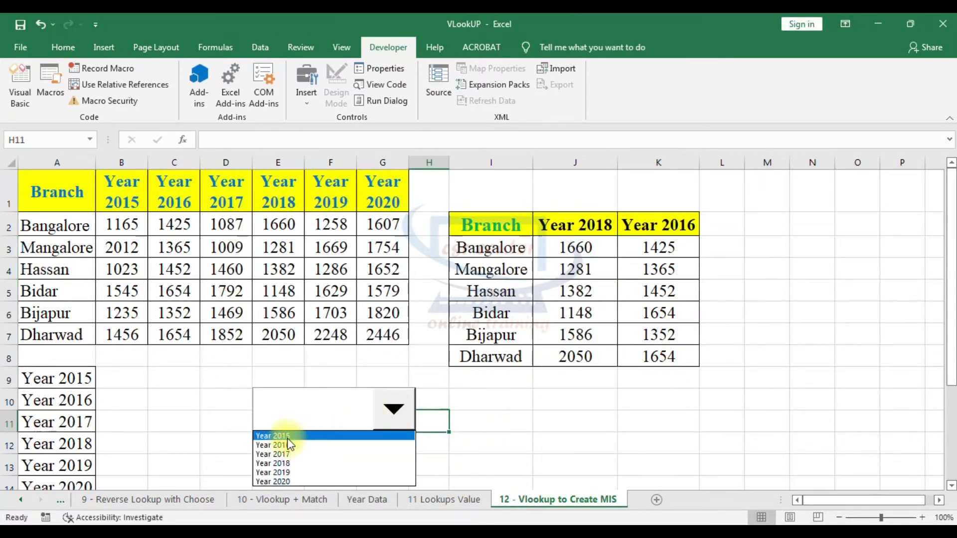
{"action": "left_click", "coordinate": [300, 434]}
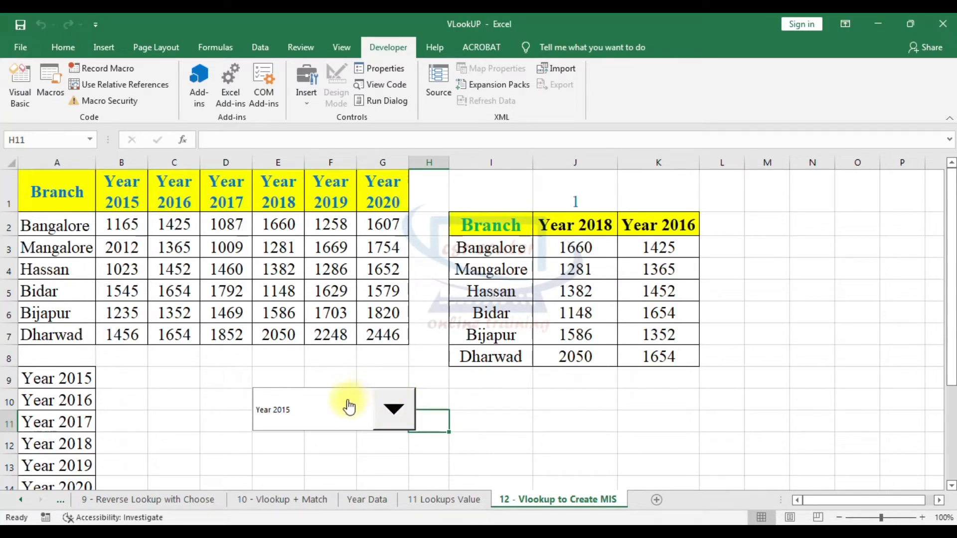
{"action": "left_click", "coordinate": [581, 197]}
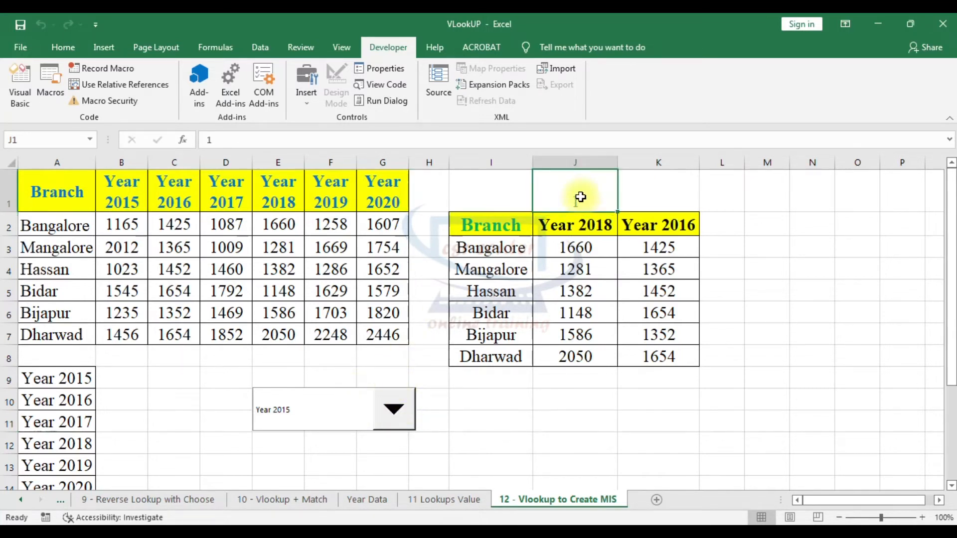
{"action": "left_click", "coordinate": [394, 410]}
{"action": "left_click", "coordinate": [282, 483]}
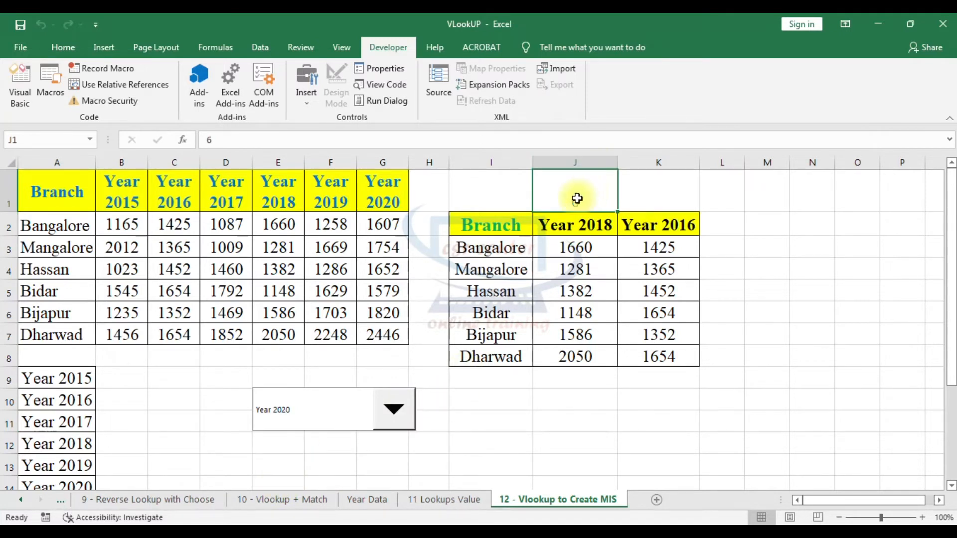
Step: Go through the year entries in A9:A14 one by one to check each year's position in the list
{"action": "left_click", "coordinate": [65, 382]}
{"action": "left_click", "coordinate": [66, 401]}
{"action": "left_click", "coordinate": [65, 424]}
{"action": "left_click", "coordinate": [66, 444]}
{"action": "left_click", "coordinate": [69, 464]}
{"action": "left_click", "coordinate": [69, 483]}
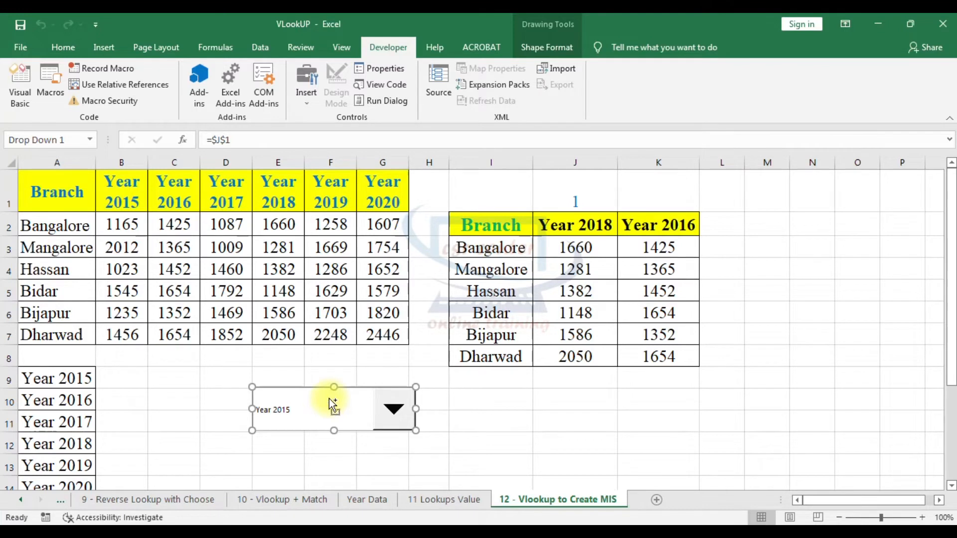
Step: Duplicate the combo box, place the copy beneath the comparison table, and change the copy's cell link to $K$1
{"action": "key", "text": "ctrl+d"}
{"action": "left_click_drag", "start_coordinate": [342, 418], "coordinate": [622, 407]}
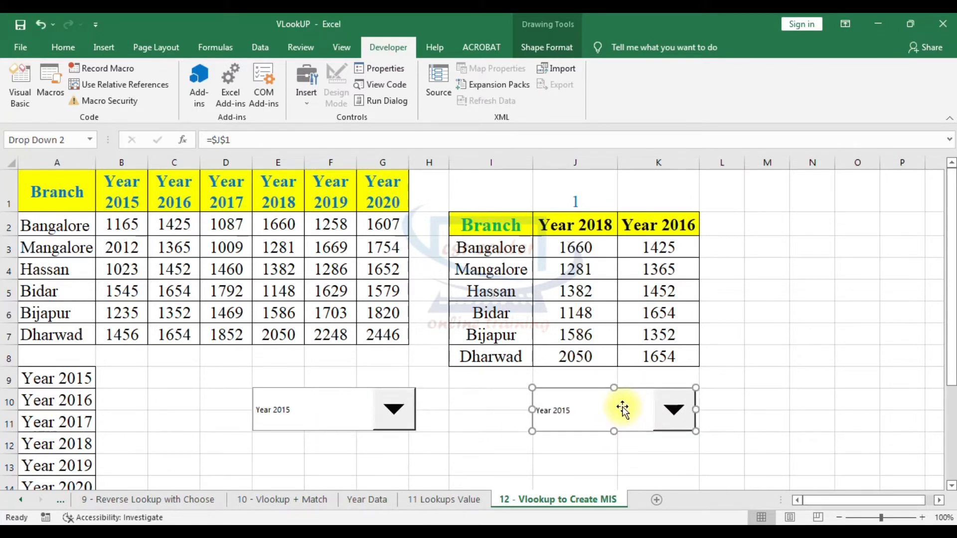
{"action": "right_click", "coordinate": [622, 407]}
{"action": "left_click", "coordinate": [643, 398]}
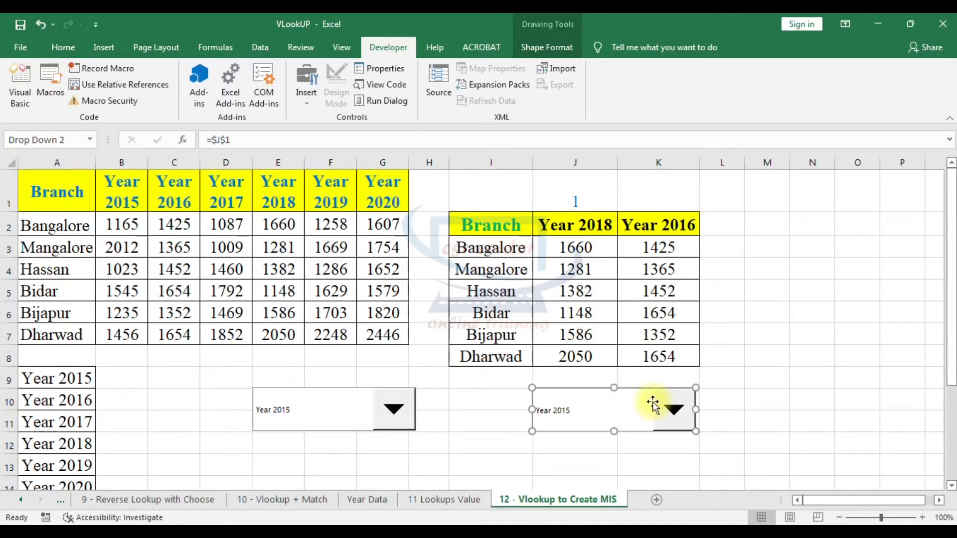
{"action": "left_click", "coordinate": [374, 266]}
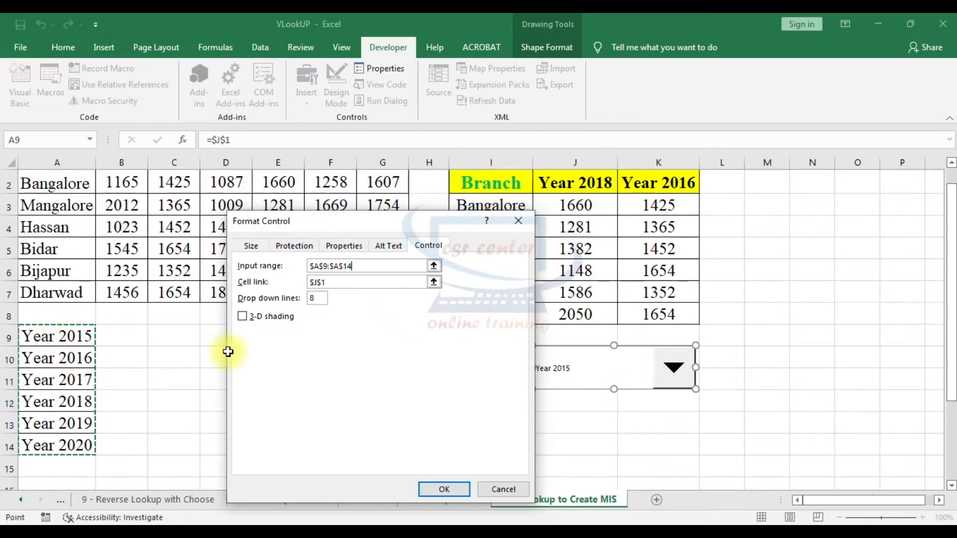
{"action": "left_click", "coordinate": [316, 282]}
{"action": "left_click_drag", "start_coordinate": [329, 282], "coordinate": [294, 280]}
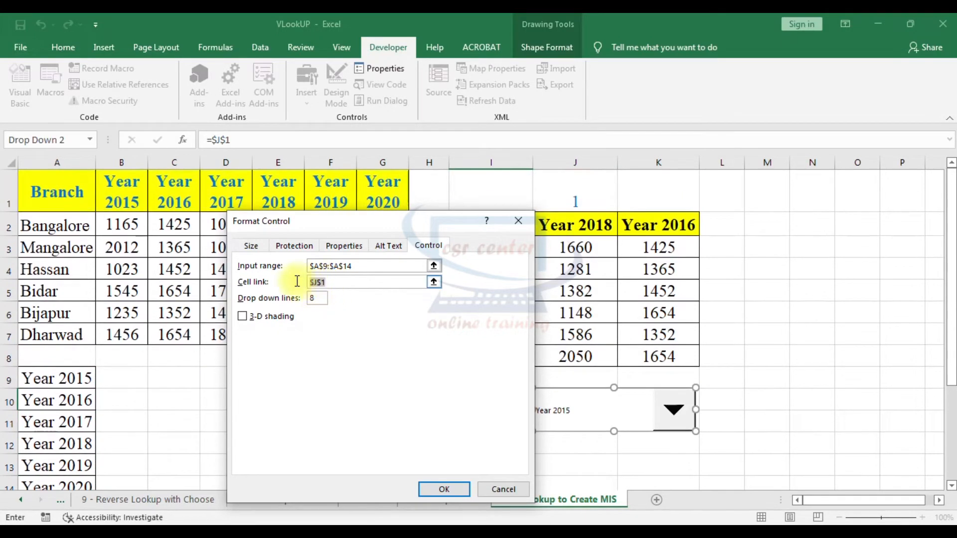
{"action": "left_click", "coordinate": [661, 192]}
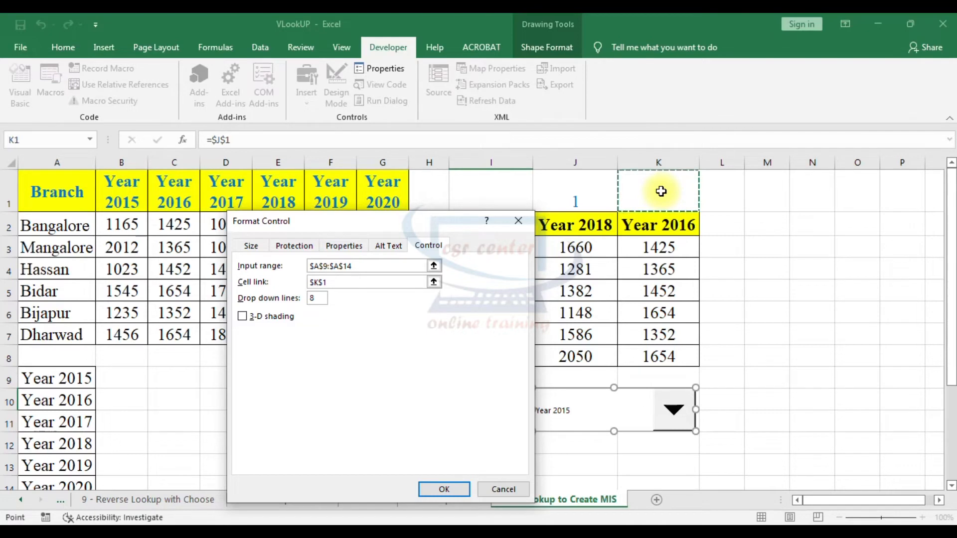
{"action": "left_click", "coordinate": [441, 490]}
Step: Choose Year 2016 in the second combo box and check its linked cell K1
{"action": "left_click", "coordinate": [675, 411]}
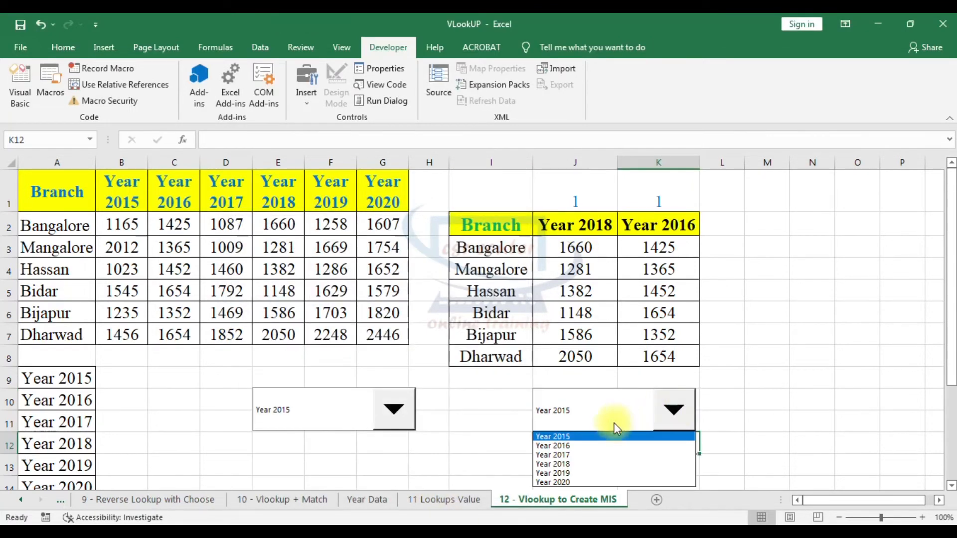
{"action": "left_click", "coordinate": [570, 447]}
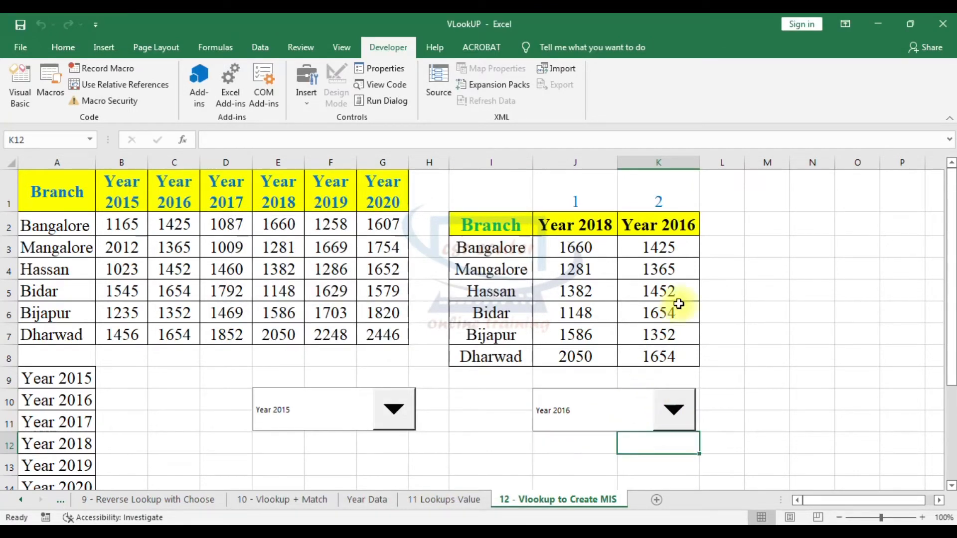
{"action": "left_click", "coordinate": [668, 196]}
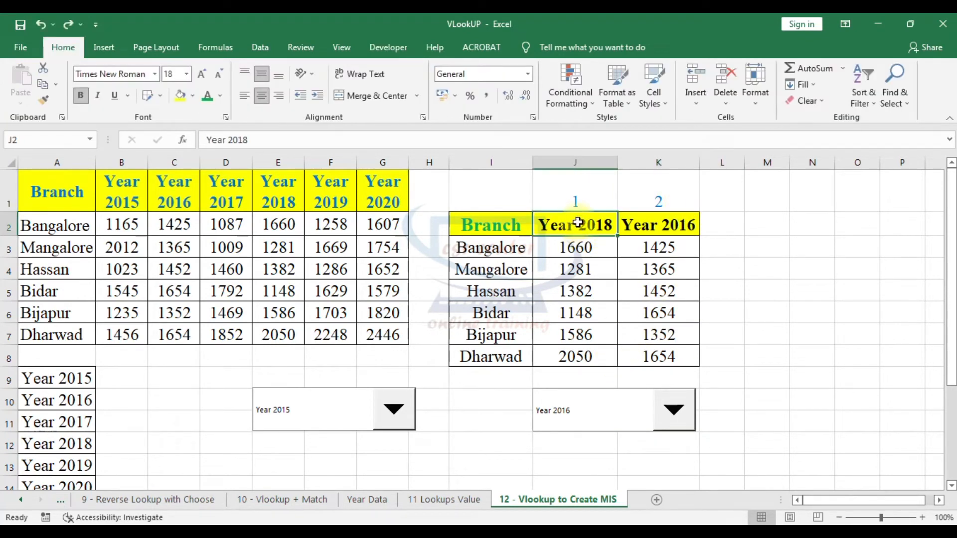
Step: Clear the year headers in J2:K2 and enter =INDEX(B1:G1,0,J1) in J2
{"action": "left_click_drag", "start_coordinate": [563, 223], "coordinate": [673, 223]}
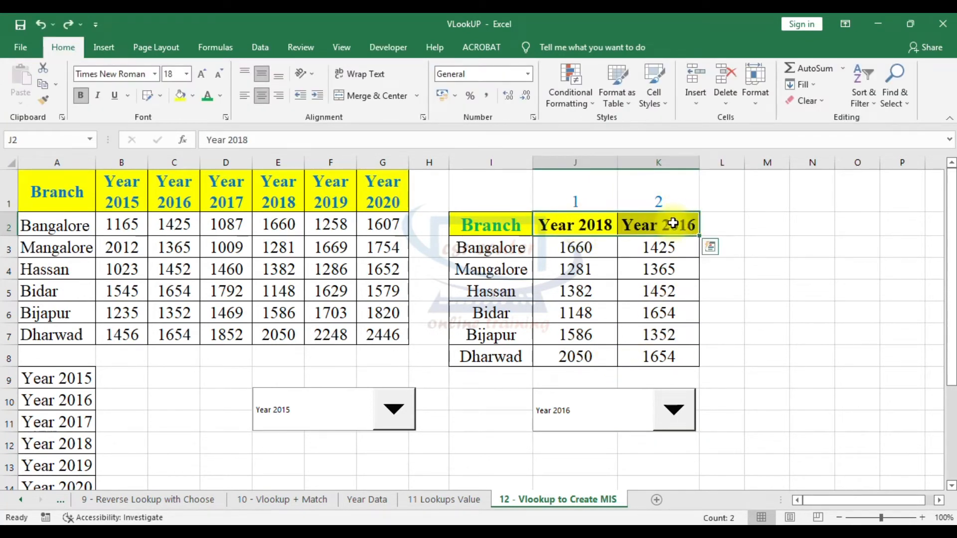
{"action": "key", "text": "Delete"}
{"action": "left_click", "coordinate": [613, 226]}
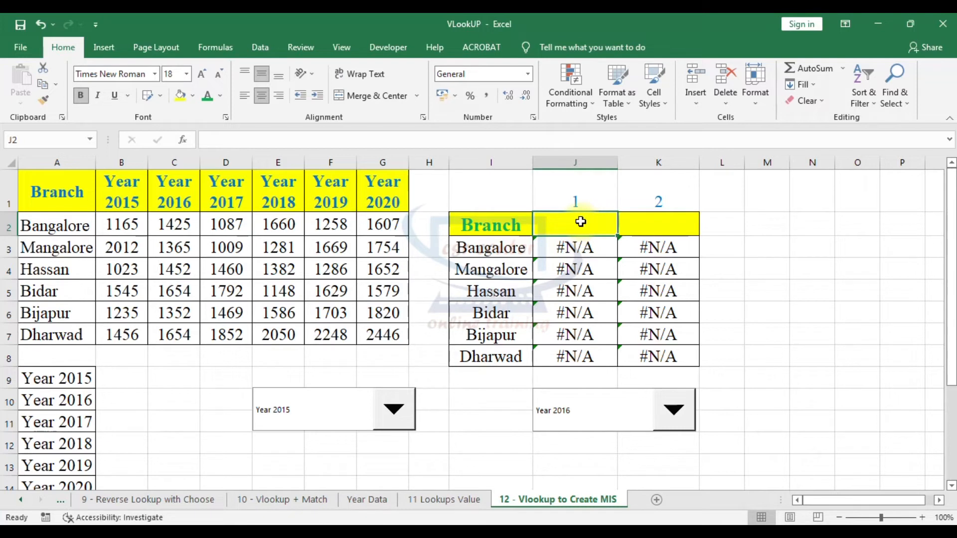
{"action": "type", "text": "="}
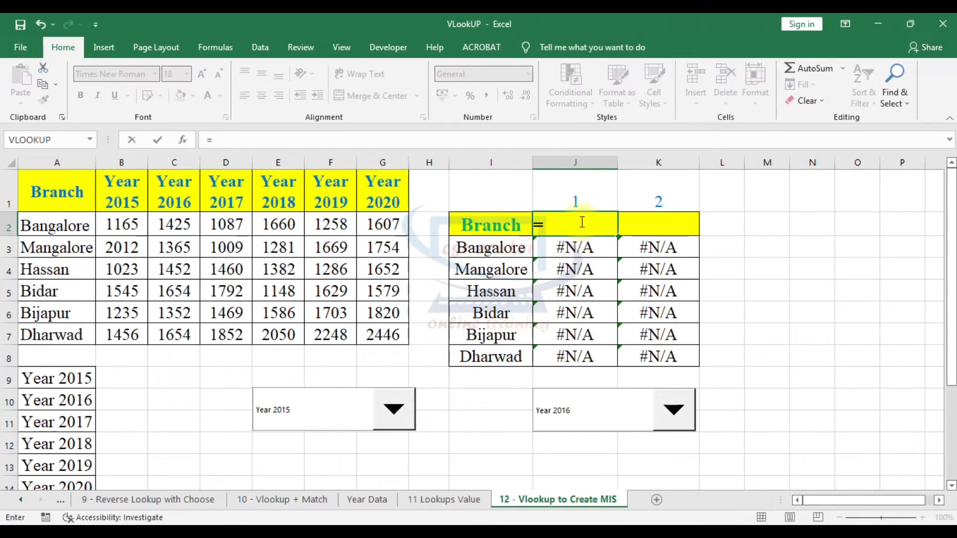
{"action": "type", "text": "inde"}
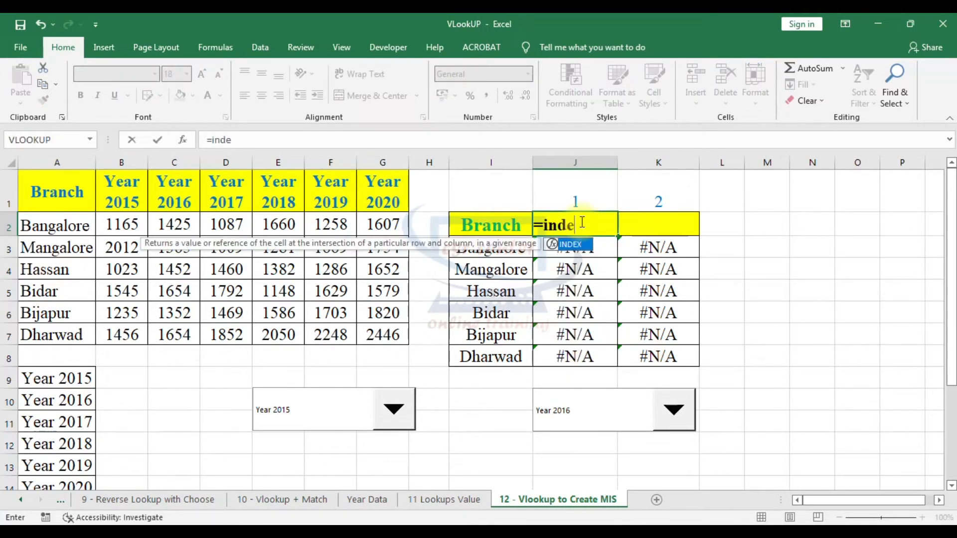
{"action": "key", "text": "Tab"}
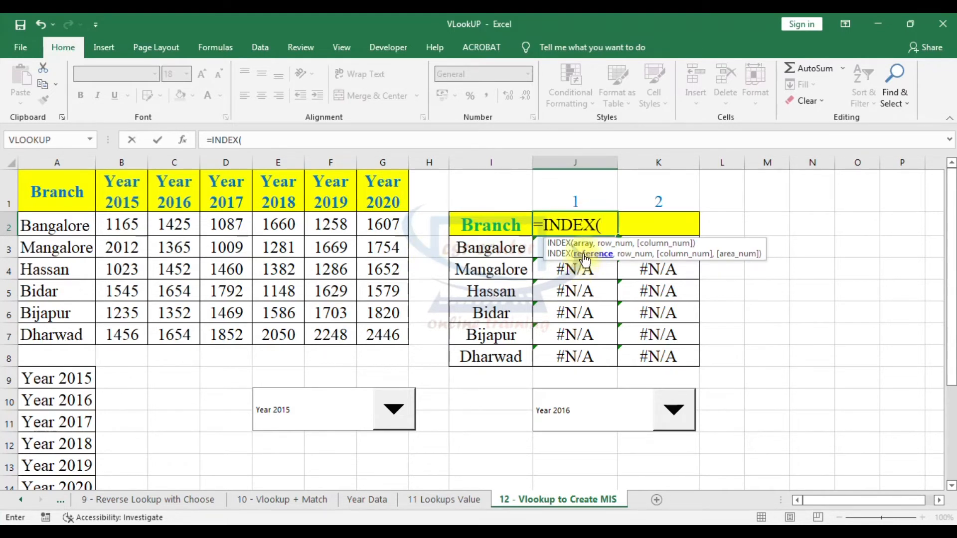
{"action": "left_click_drag", "start_coordinate": [125, 192], "coordinate": [383, 185]}
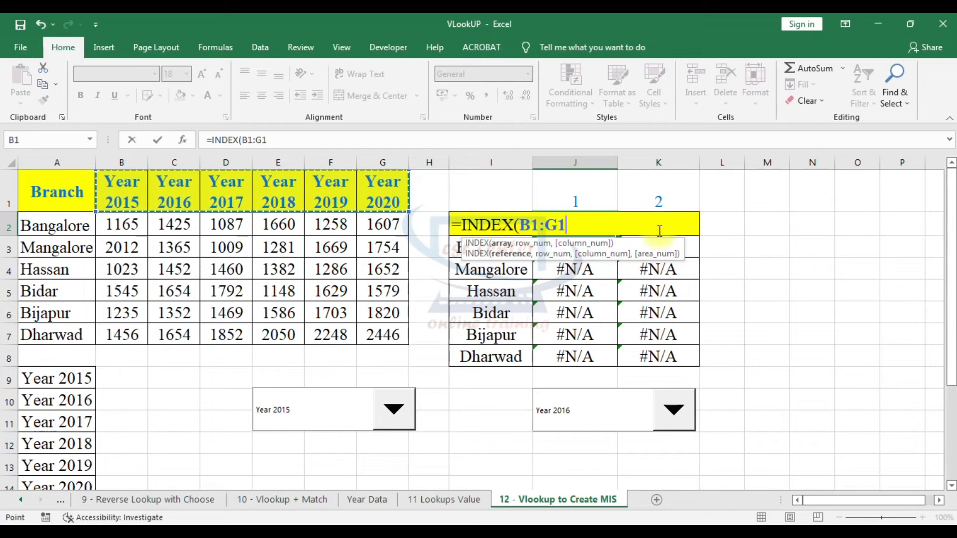
{"action": "type", "text": ","}
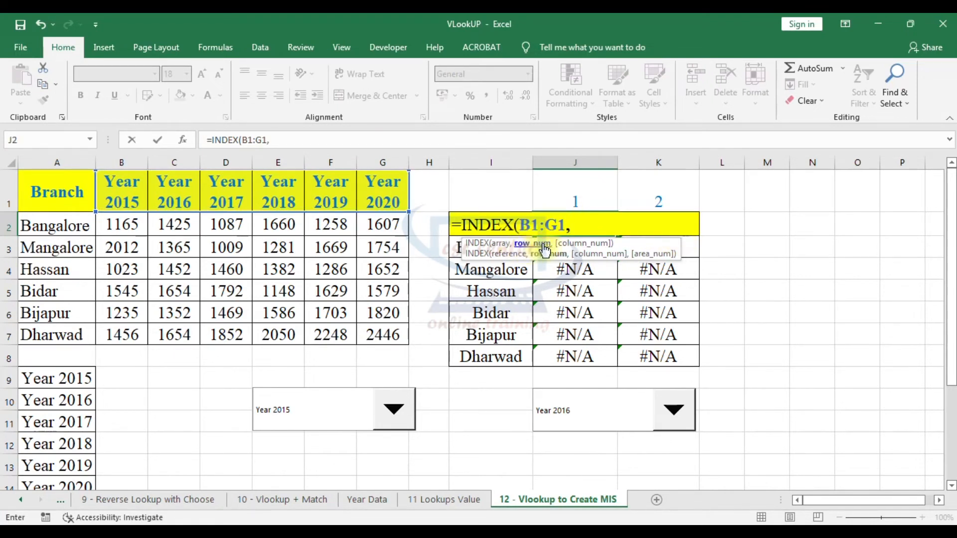
{"action": "type", "text": "0,"}
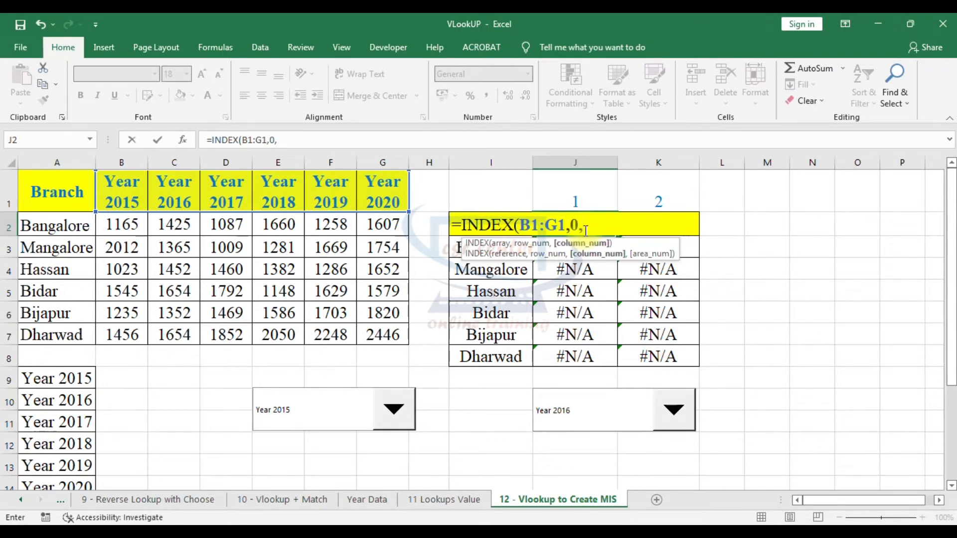
{"action": "left_click", "coordinate": [588, 195]}
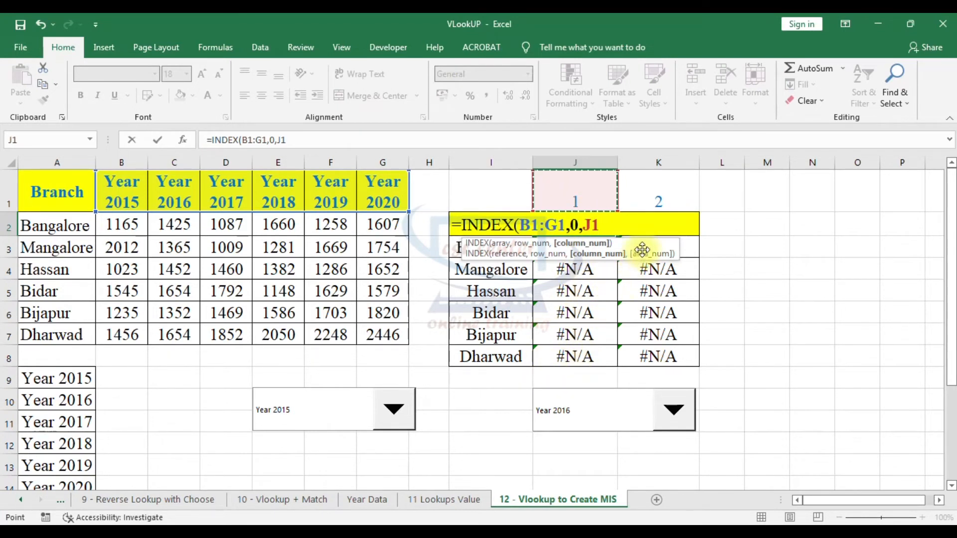
{"action": "key", "text": "Return"}
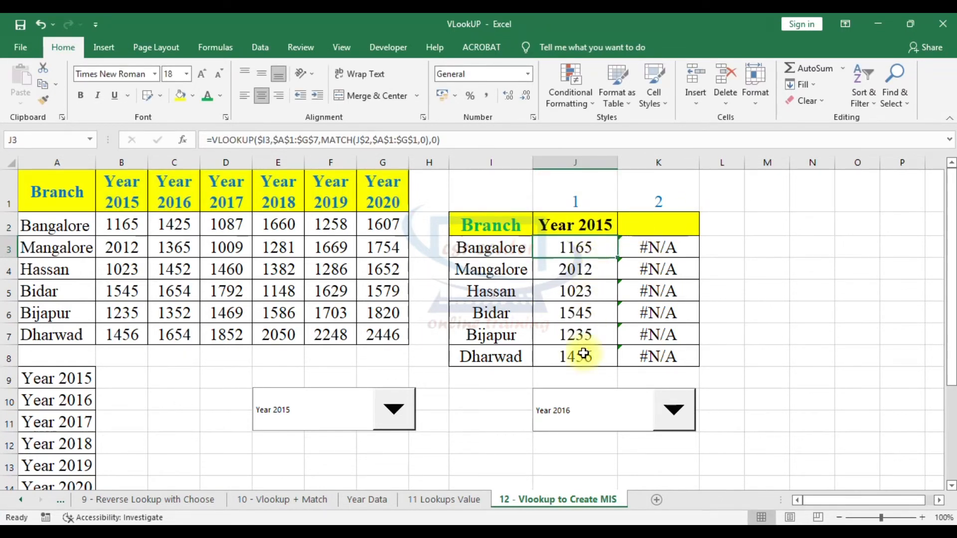
Step: Choose Year 2020 in the first combo box and compare it with the list entry in A14
{"action": "left_click", "coordinate": [394, 413]}
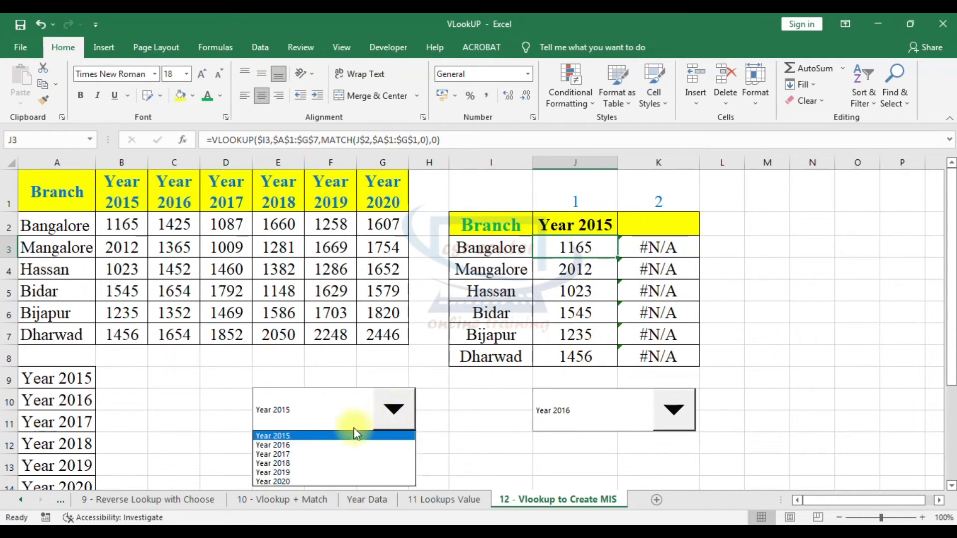
{"action": "left_click", "coordinate": [279, 482]}
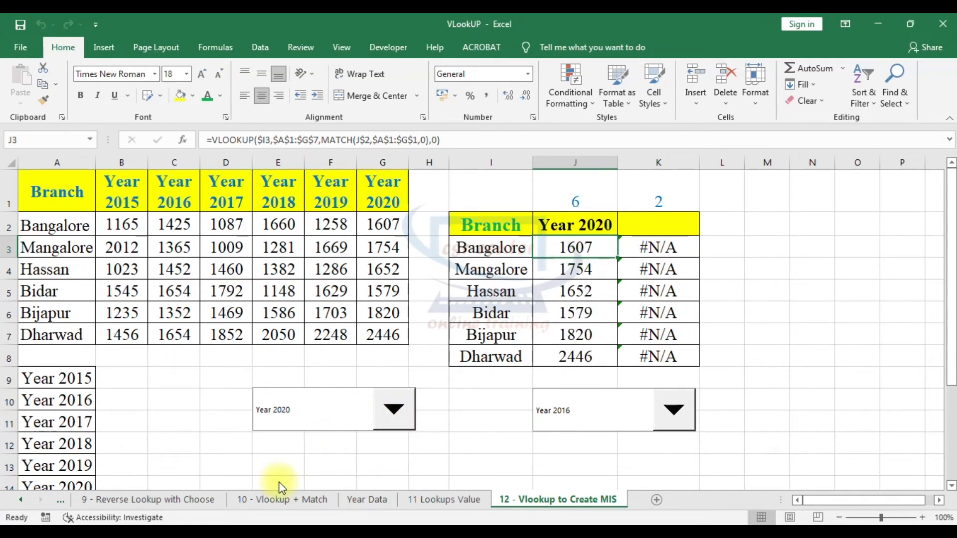
{"action": "left_click", "coordinate": [53, 485]}
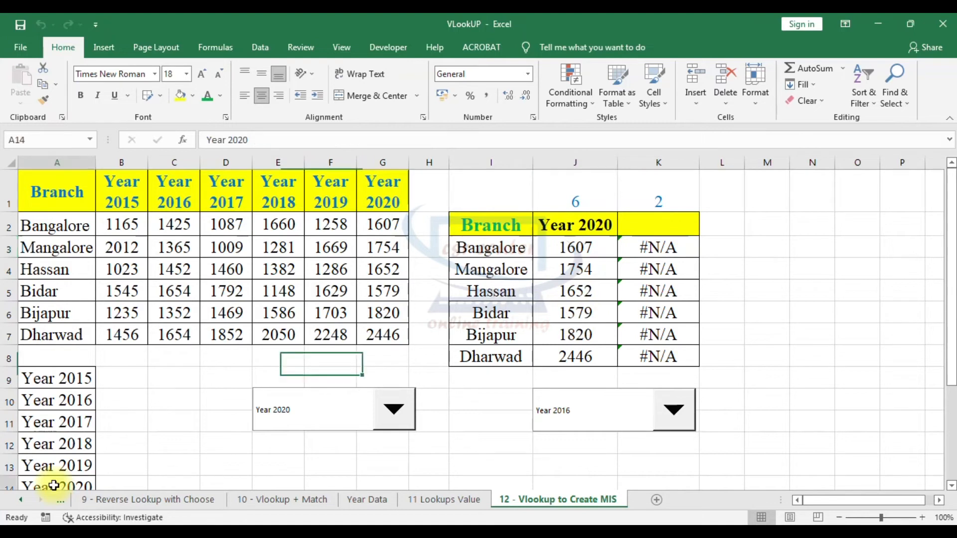
Step: Check the lookup results in J3:J8 and enter =INDEX(B1:G1,0,K1) in K2 as the second year header
{"action": "left_click", "coordinate": [586, 247]}
{"action": "left_click_drag", "start_coordinate": [586, 248], "coordinate": [581, 351]}
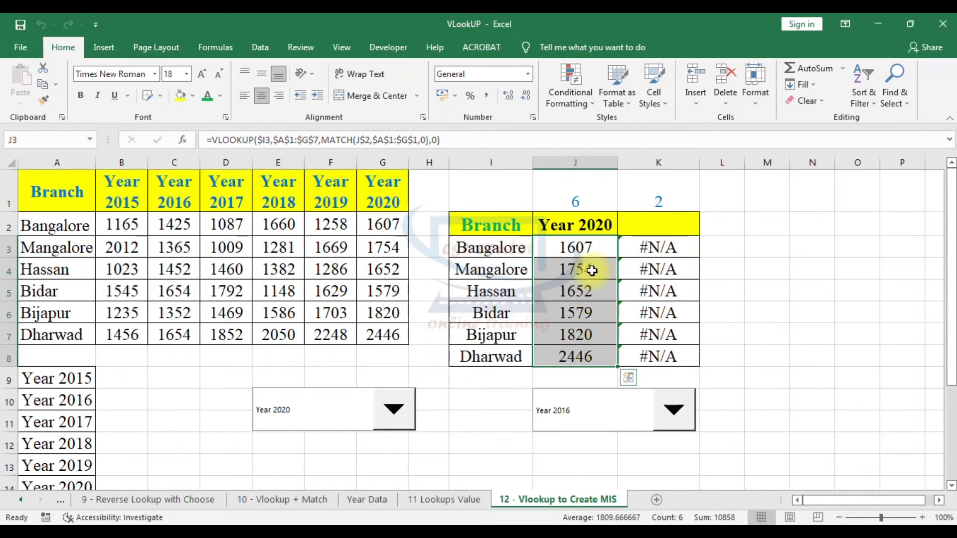
{"action": "left_click", "coordinate": [660, 226]}
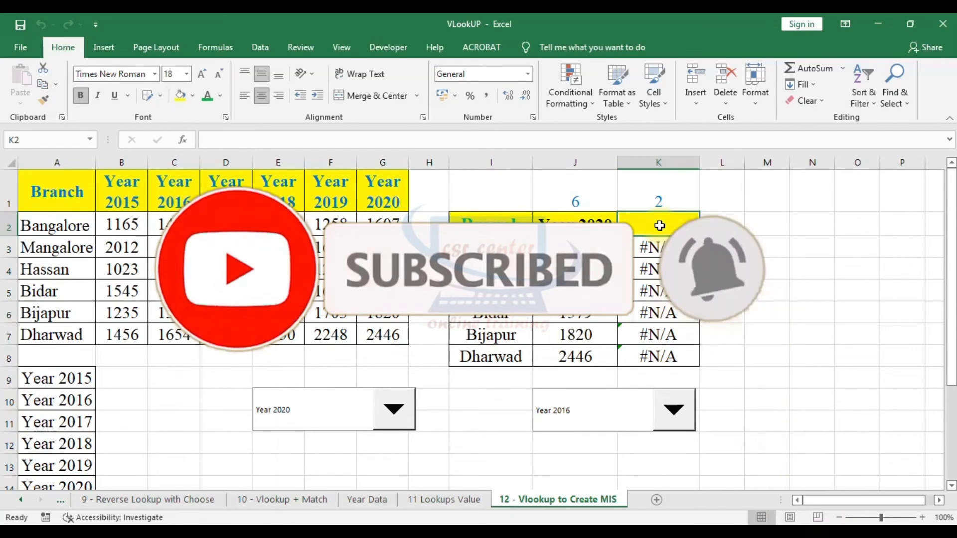
{"action": "type", "text": "=inde"}
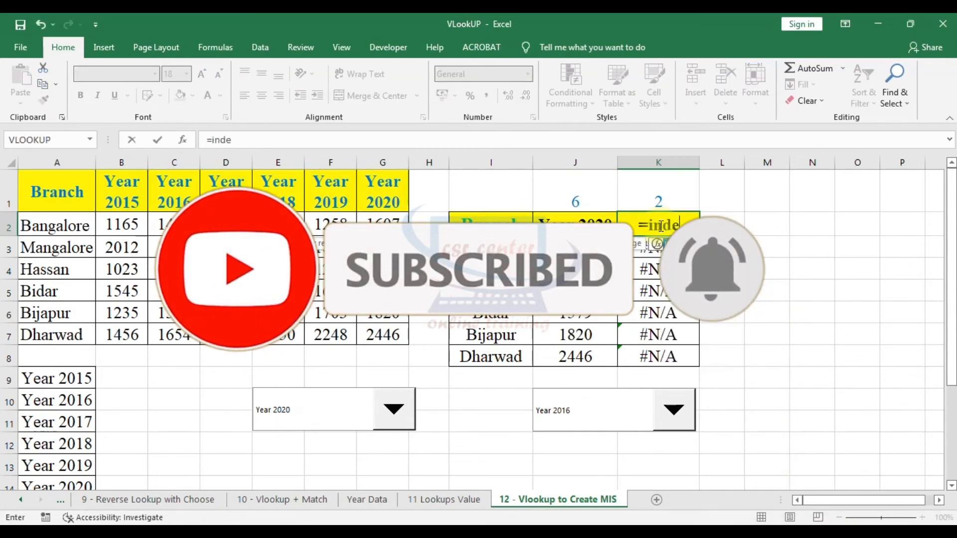
{"action": "key", "text": "Tab"}
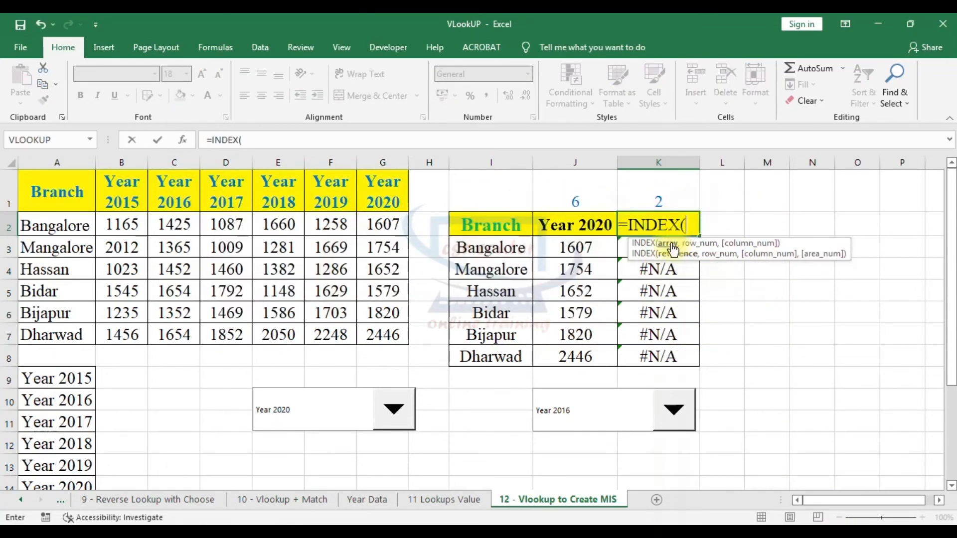
{"action": "left_click_drag", "start_coordinate": [120, 195], "coordinate": [379, 188]}
{"action": "type", "text": ","}
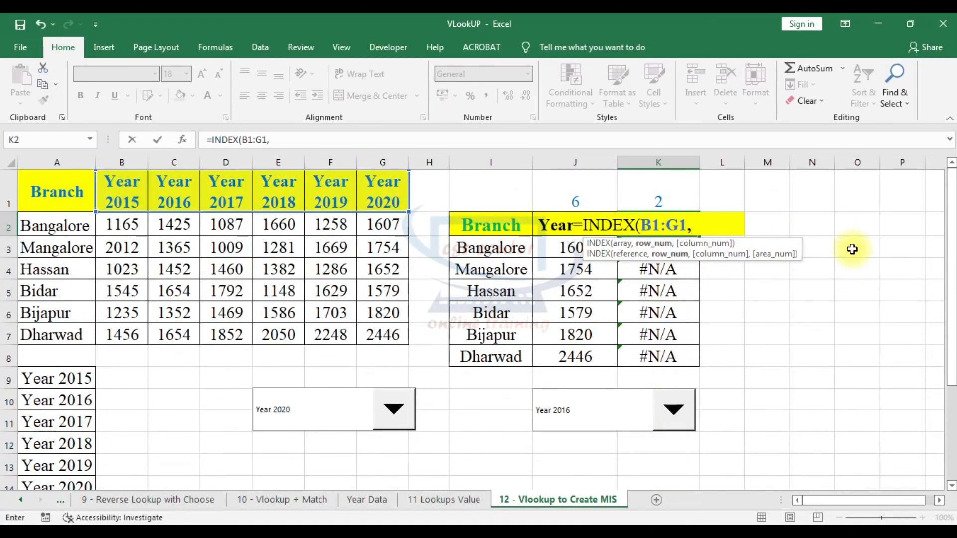
{"action": "type", "text": "0,"}
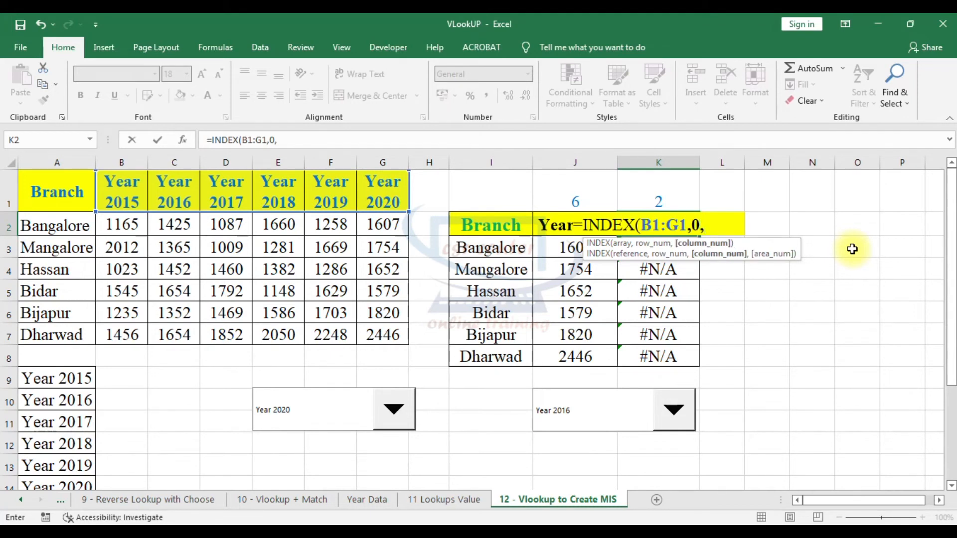
{"action": "left_click", "coordinate": [671, 199]}
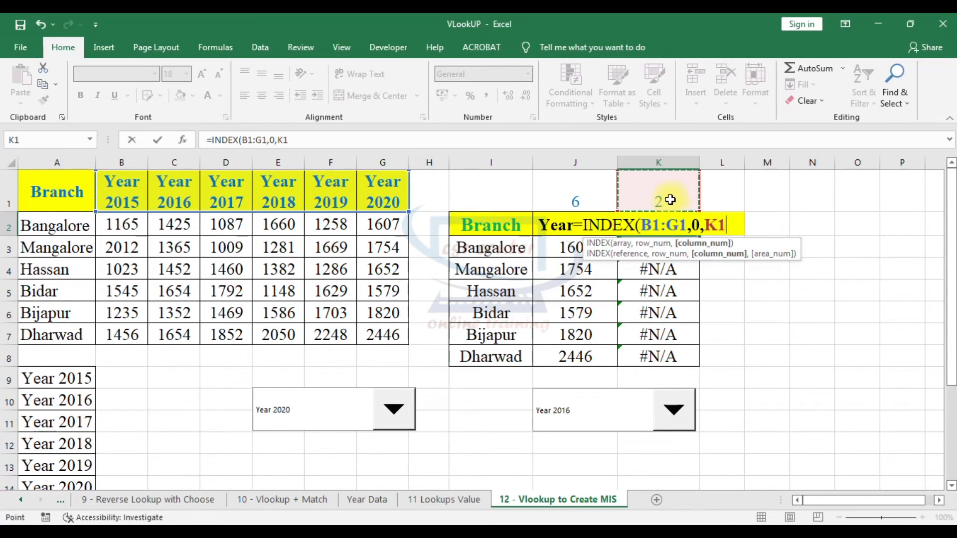
{"action": "type", "text": ")"}
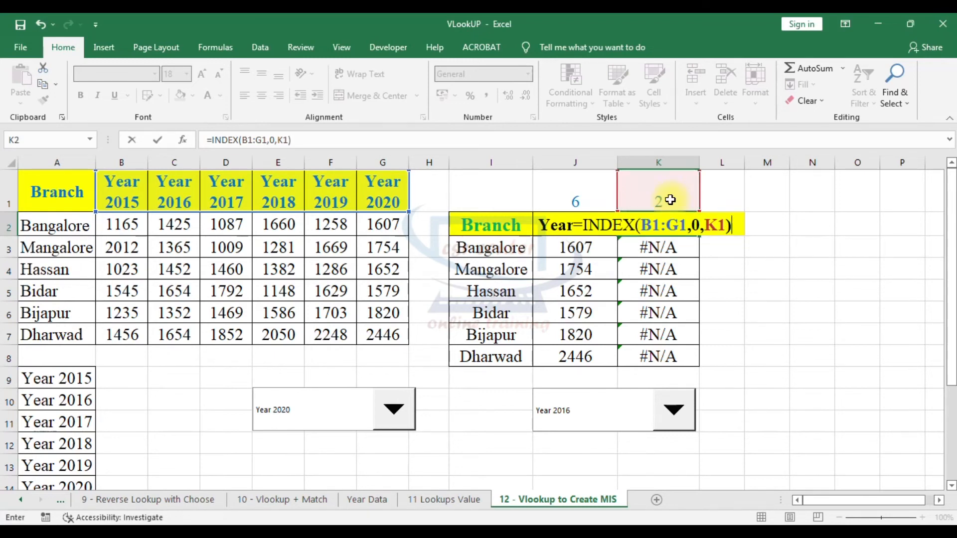
{"action": "key", "text": "Return"}
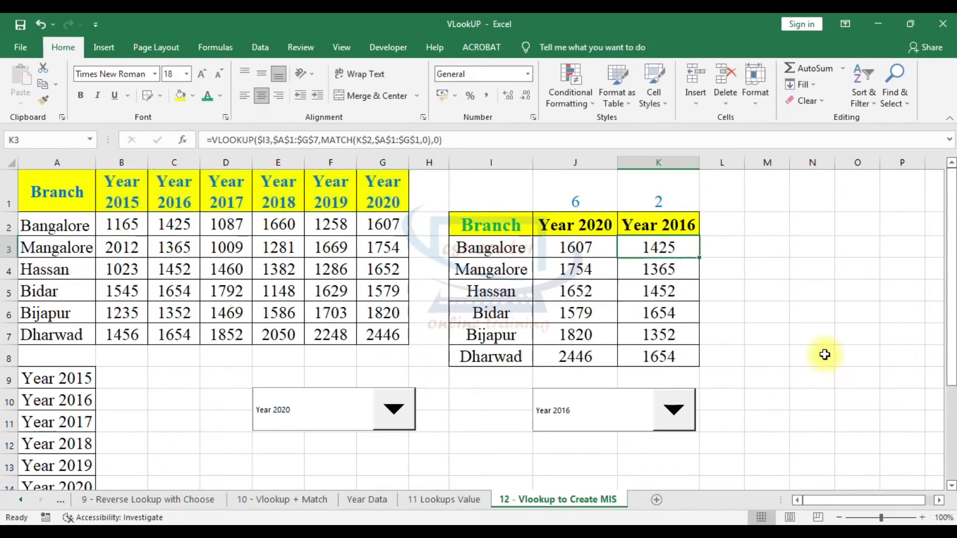
Step: Choose Year 2019 in the second combo box and insert a 2-D clustered column chart from I2:K8
{"action": "left_click", "coordinate": [679, 411]}
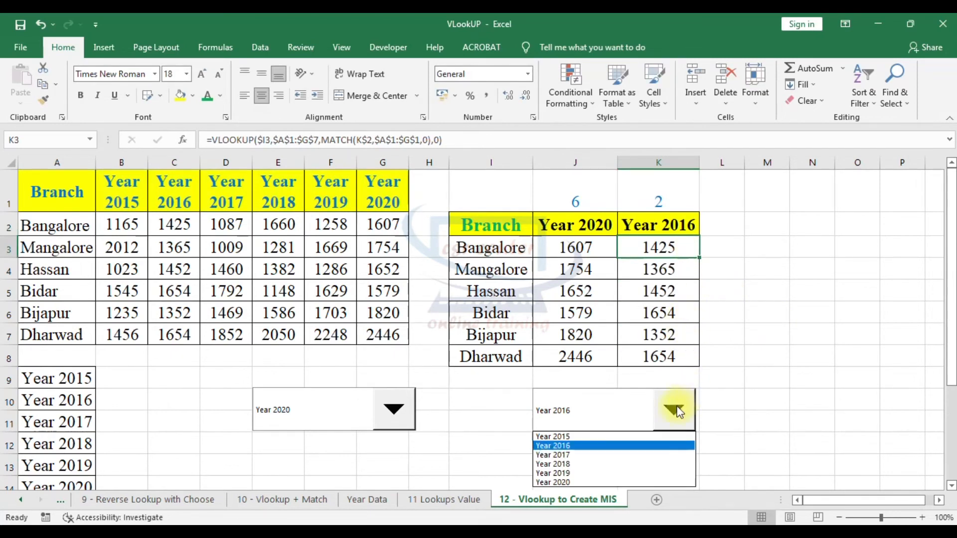
{"action": "left_click", "coordinate": [570, 474]}
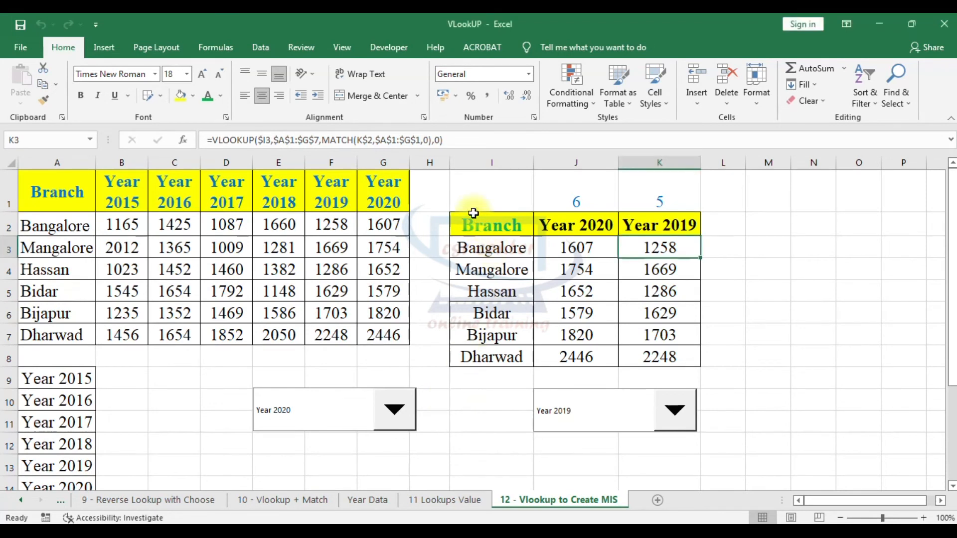
{"action": "left_click_drag", "start_coordinate": [470, 223], "coordinate": [671, 353]}
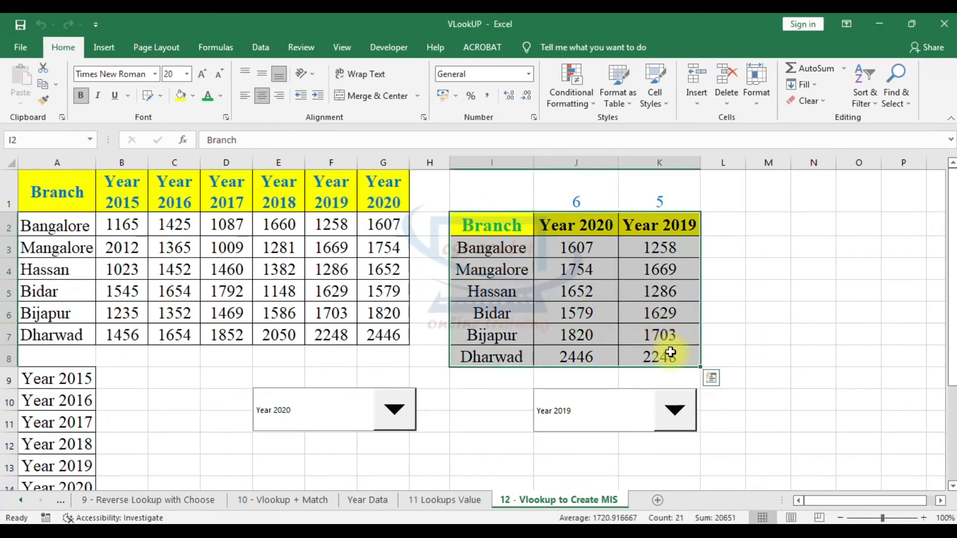
{"action": "left_click", "coordinate": [103, 45]}
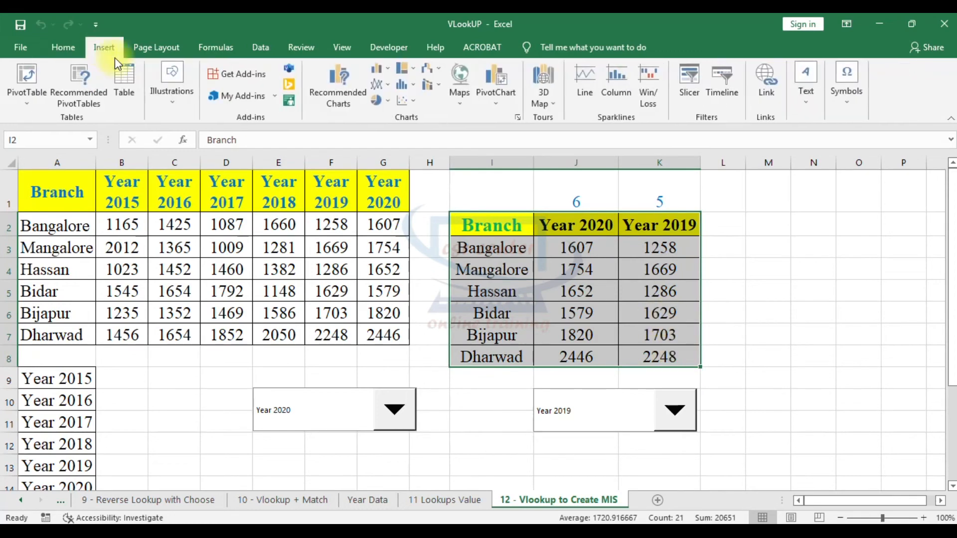
{"action": "left_click", "coordinate": [388, 71]}
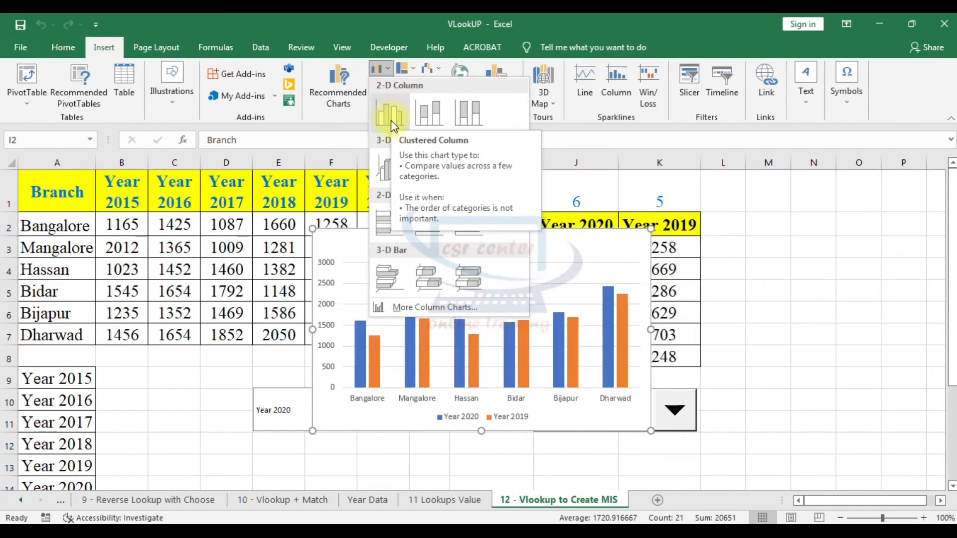
{"action": "left_click", "coordinate": [388, 117]}
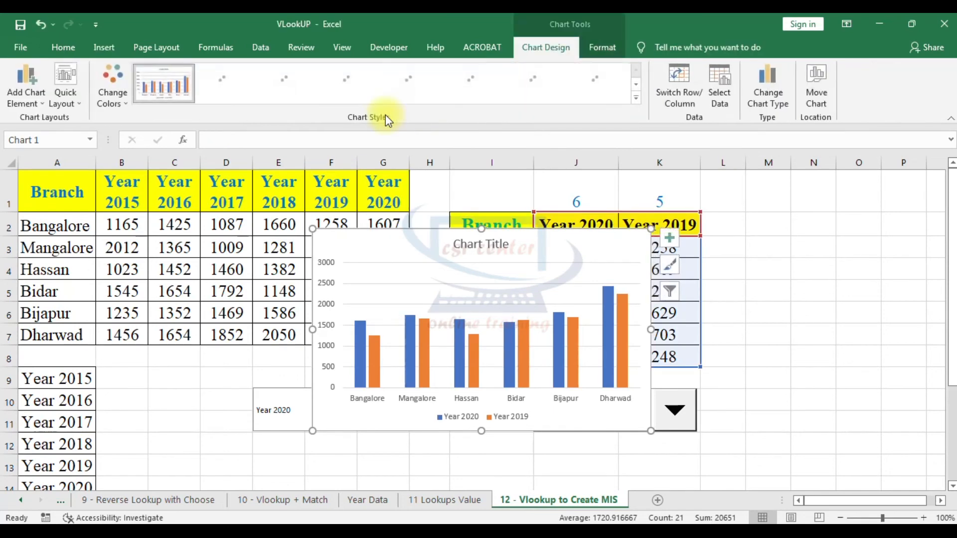
Step: Move the chart beneath the two combo boxes and enlarge it to span about columns E to K, down to row 22
{"action": "scroll", "coordinate": [687, 317], "scroll_direction": "down", "scroll_amount": 2}
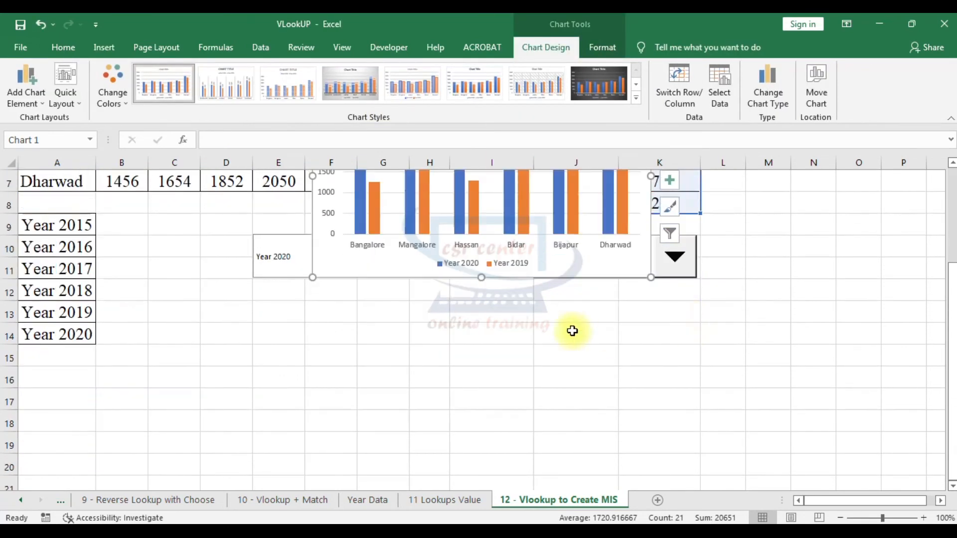
{"action": "left_click_drag", "start_coordinate": [552, 277], "coordinate": [516, 468]}
{"action": "left_click_drag", "start_coordinate": [613, 389], "coordinate": [696, 391]}
{"action": "scroll", "coordinate": [696, 391], "scroll_direction": "down", "scroll_amount": 2}
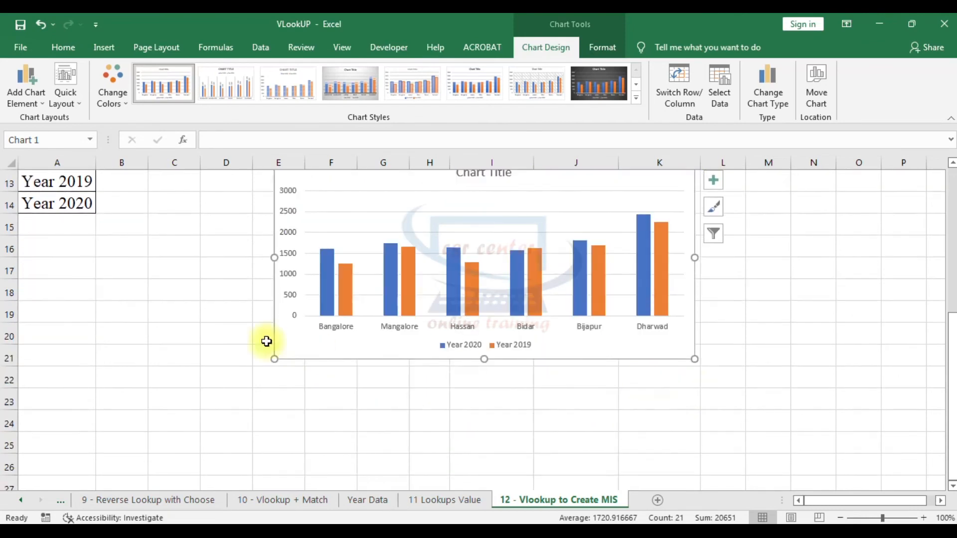
{"action": "left_click_drag", "start_coordinate": [274, 258], "coordinate": [242, 262]}
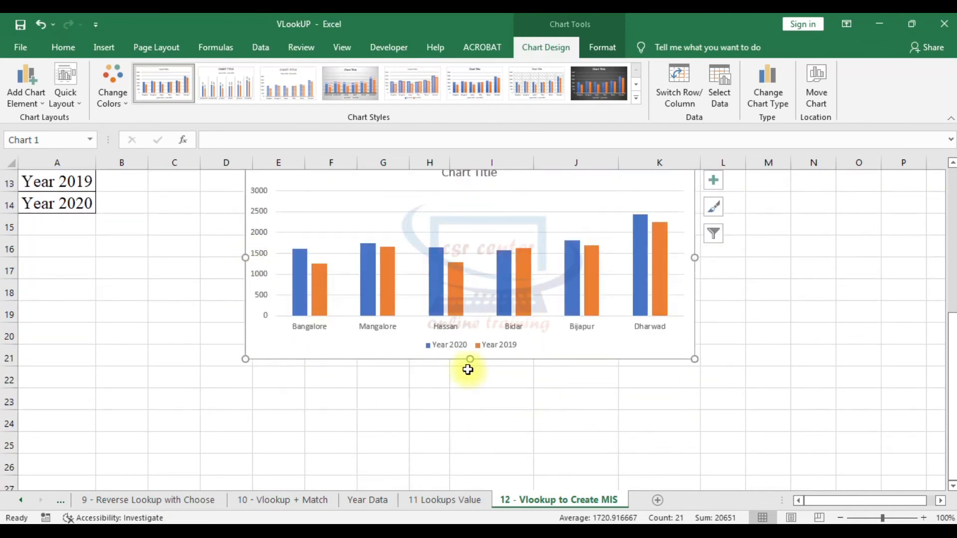
{"action": "left_click_drag", "start_coordinate": [471, 360], "coordinate": [464, 392]}
{"action": "scroll", "coordinate": [763, 358], "scroll_direction": "up", "scroll_amount": 3}
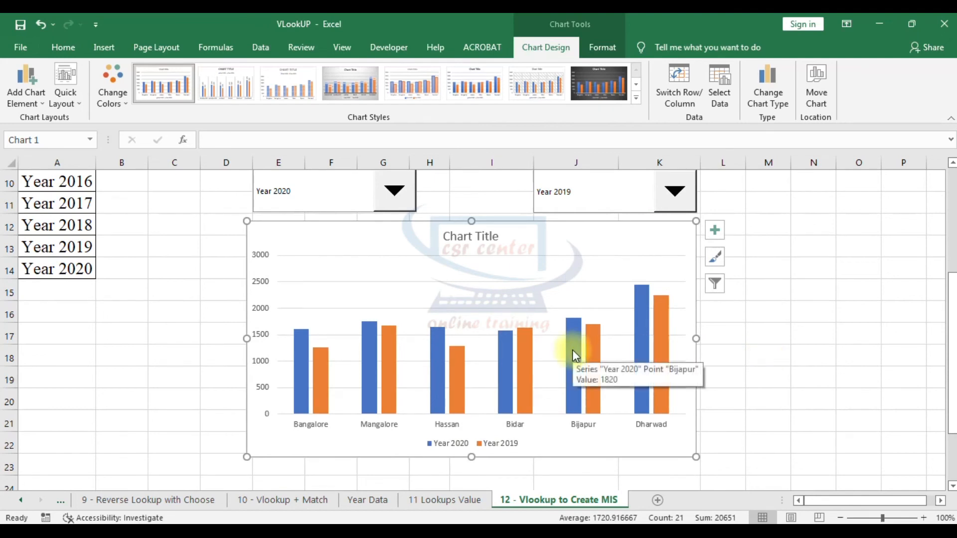
Step: Delete the chart title and fix the vertical axis bounds at a minimum of 0 and a maximum of 3000
{"action": "left_click", "coordinate": [469, 232]}
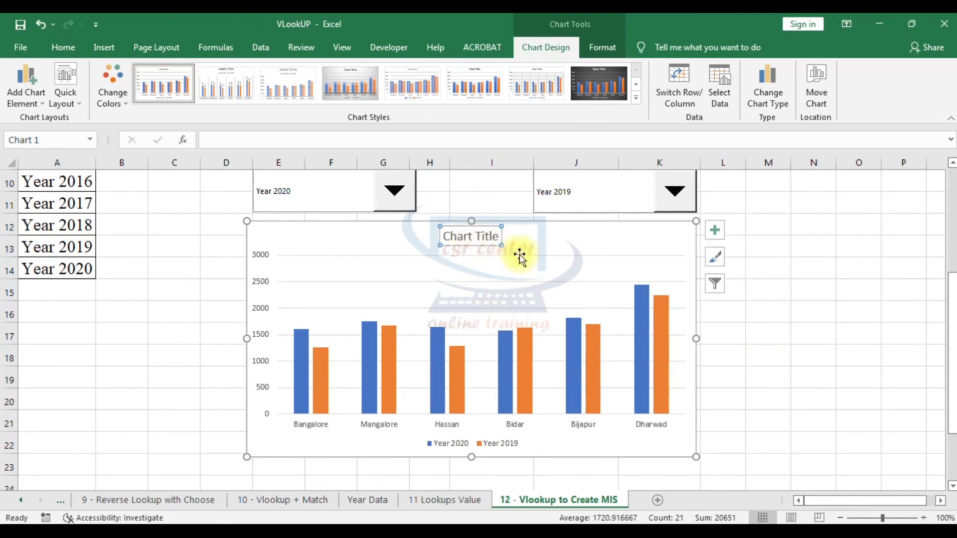
{"action": "key", "text": "Delete"}
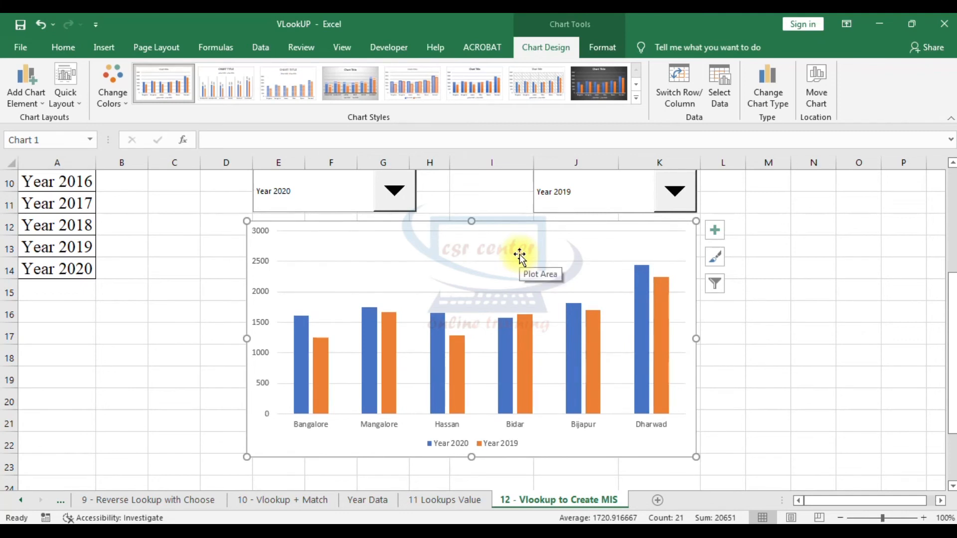
{"action": "left_click", "coordinate": [262, 234]}
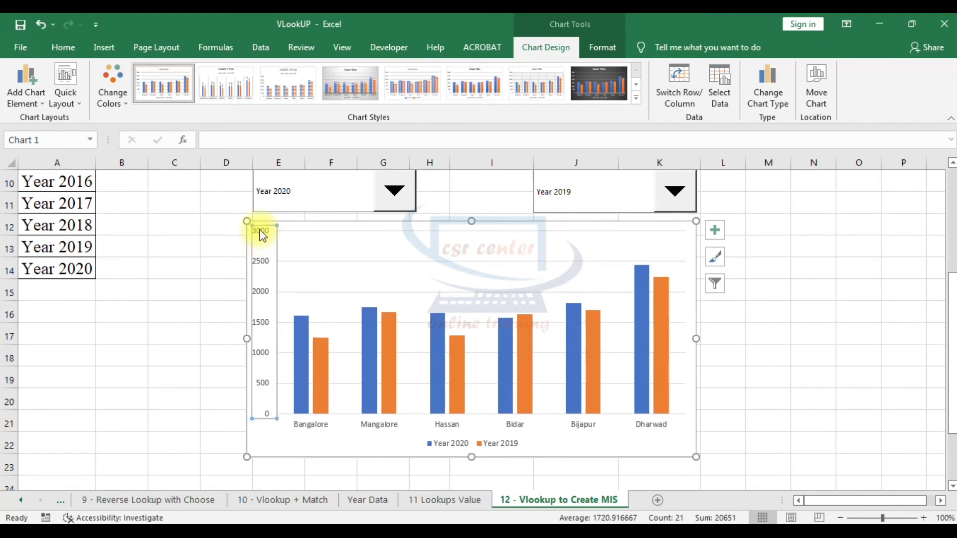
{"action": "right_click", "coordinate": [263, 298]}
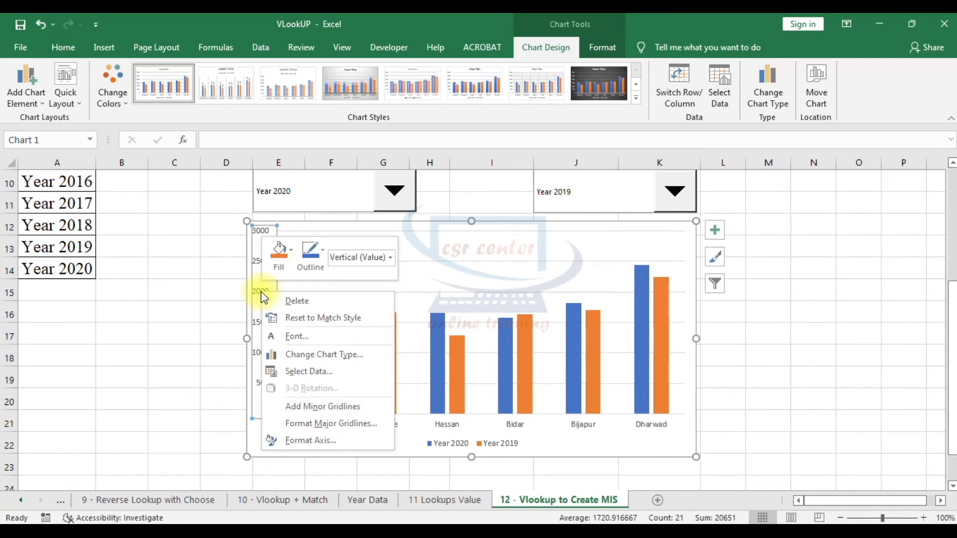
{"action": "left_click", "coordinate": [305, 440]}
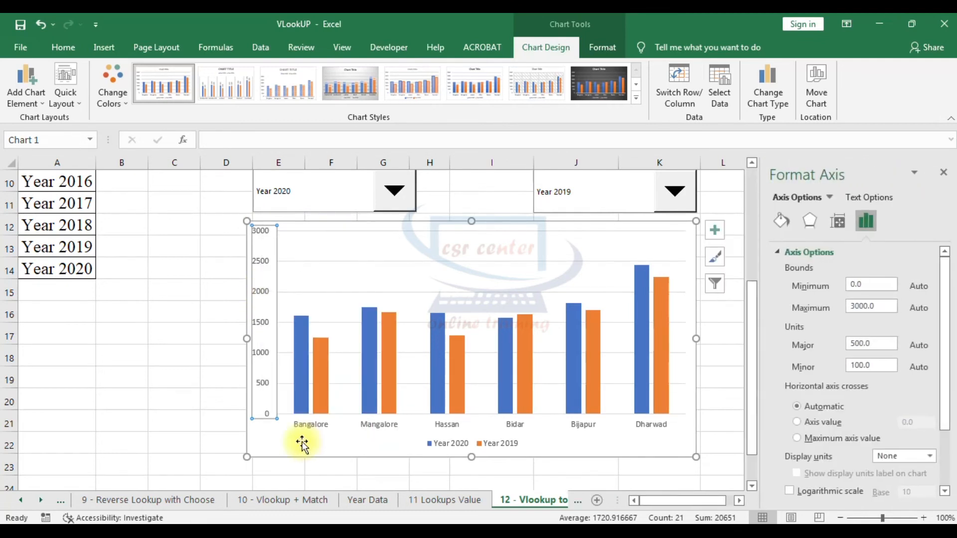
{"action": "left_click", "coordinate": [874, 286]}
{"action": "left_click_drag", "start_coordinate": [876, 286], "coordinate": [827, 285]}
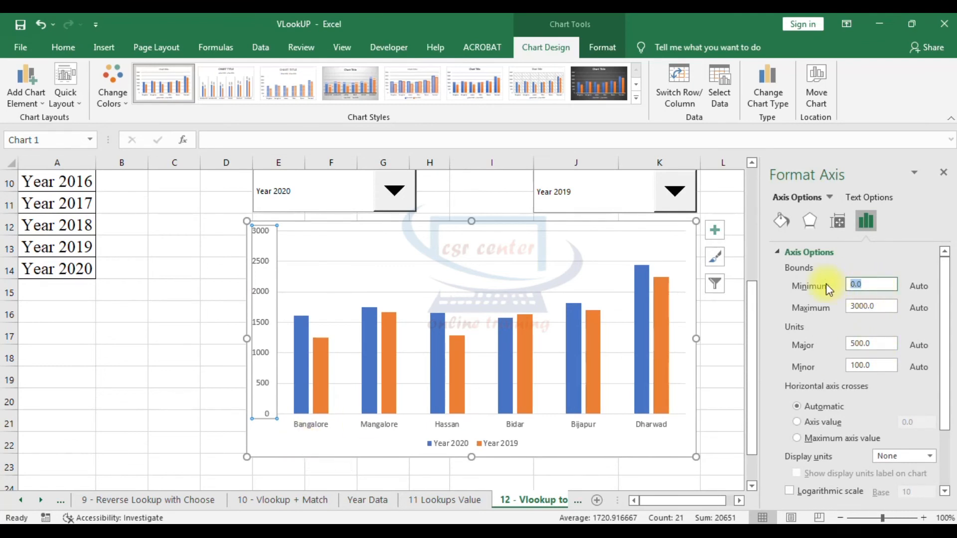
{"action": "type", "text": "0"}
{"action": "key", "text": "Return"}
{"action": "left_click_drag", "start_coordinate": [886, 301], "coordinate": [829, 307]}
{"action": "type", "text": "3000"}
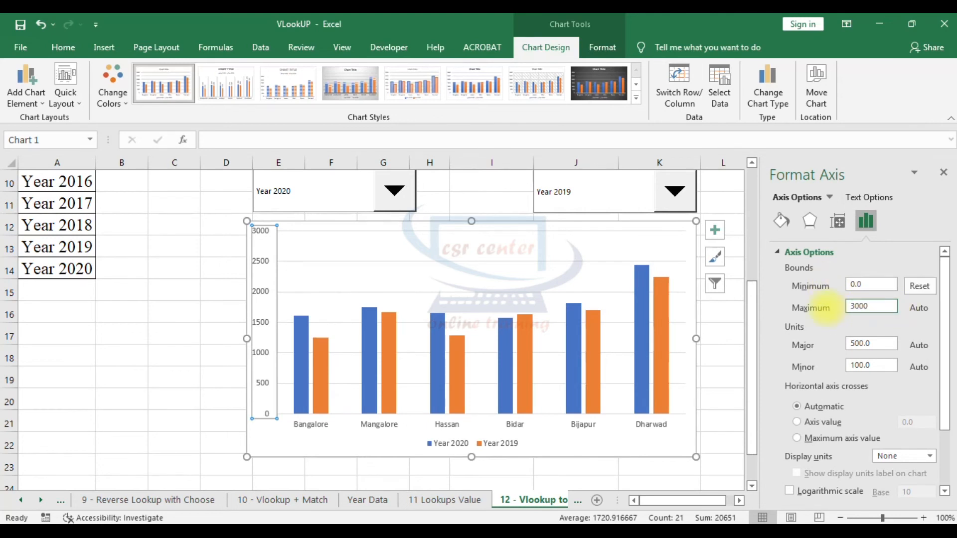
{"action": "key", "text": "Return"}
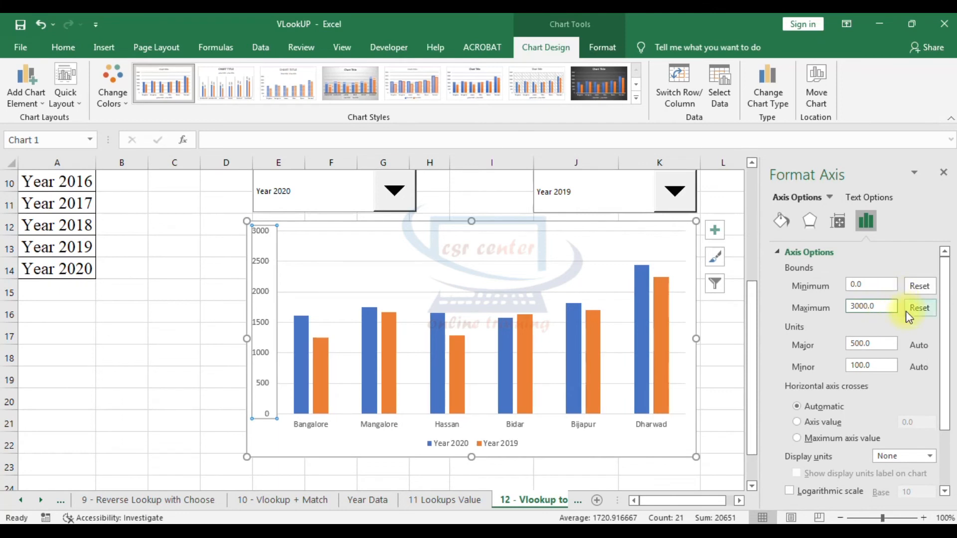
{"action": "left_click", "coordinate": [941, 172]}
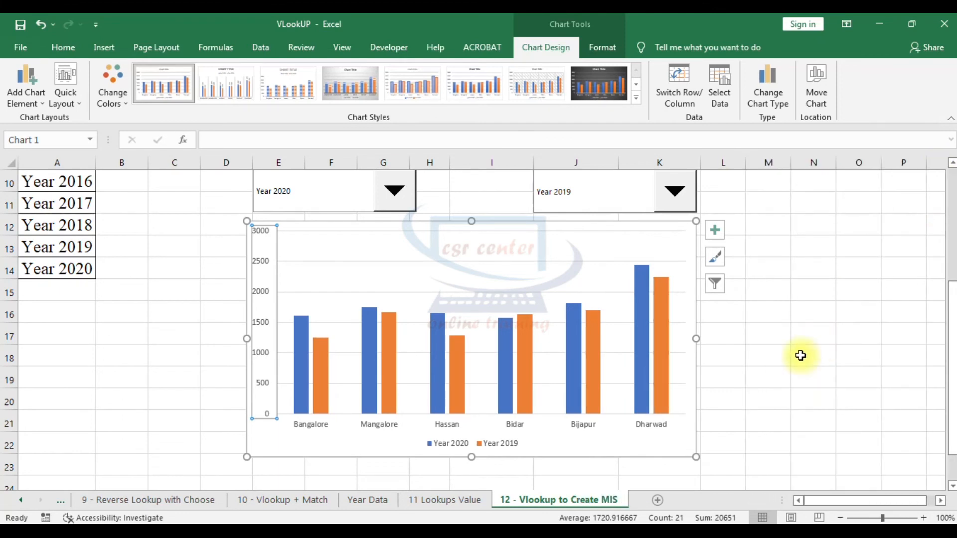
Step: Delete the vertical axis labels and the horizontal gridlines from the column chart
{"action": "key", "text": "Delete"}
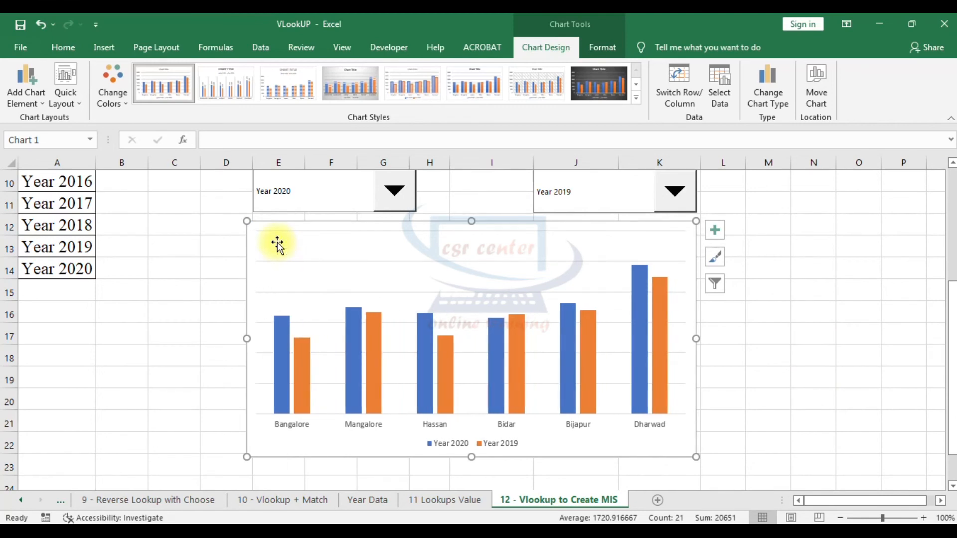
{"action": "left_click", "coordinate": [292, 237]}
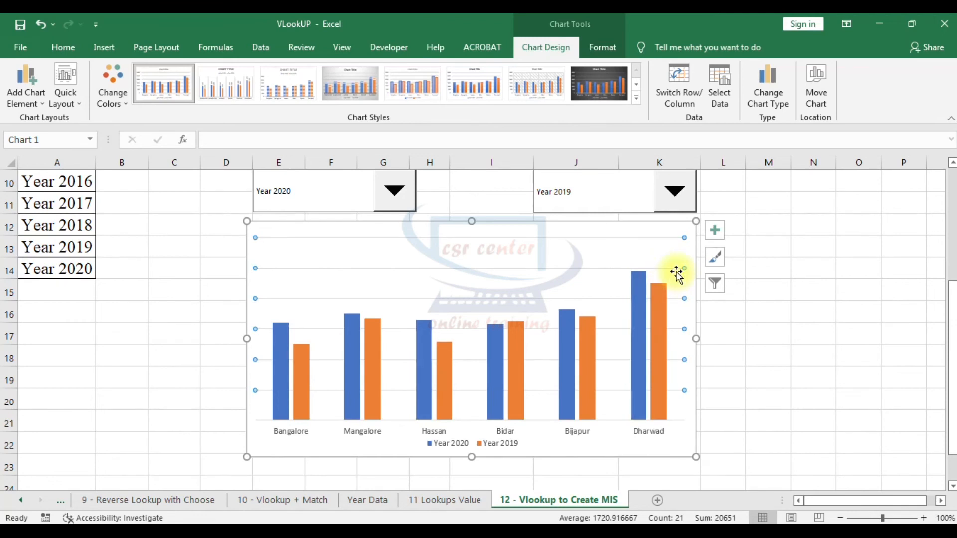
{"action": "key", "text": "Delete"}
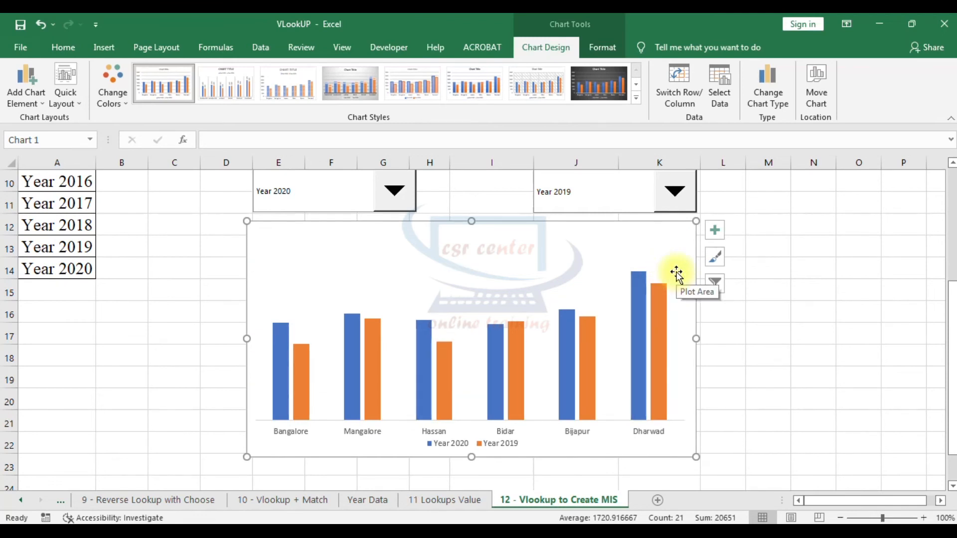
Step: Move the chart legend from below the branch names to the upper middle of the chart and deselect the chart
{"action": "left_click", "coordinate": [489, 450]}
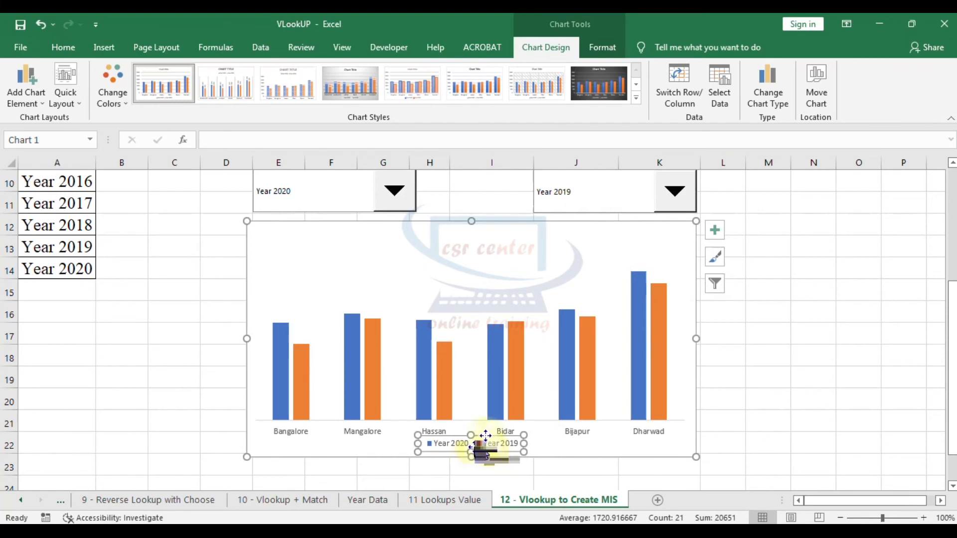
{"action": "left_click_drag", "start_coordinate": [485, 437], "coordinate": [484, 242]}
{"action": "left_click", "coordinate": [807, 331]}
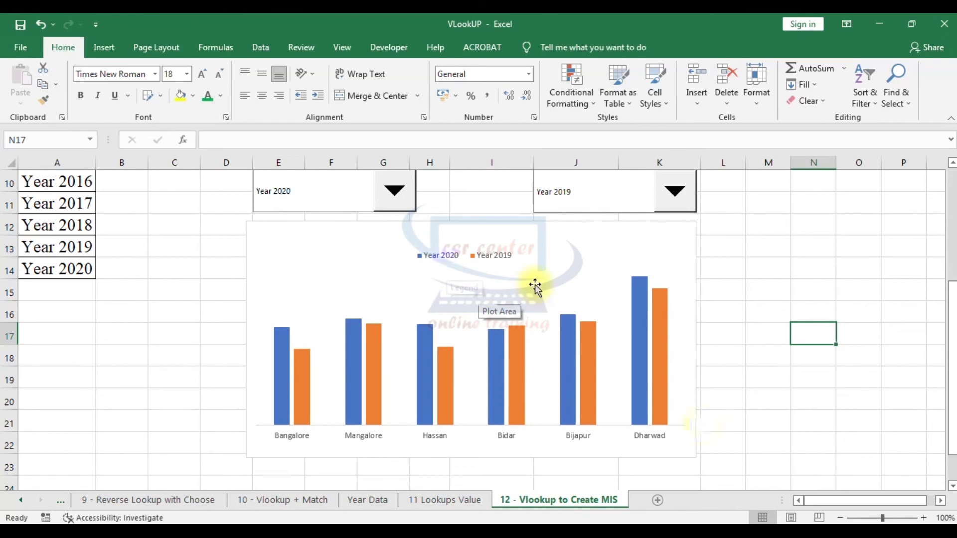
Step: Test the chart by choosing Year 2015 in the first combo box, Year 2016 in the second, and Year 2019 in the first
{"action": "left_click", "coordinate": [396, 191]}
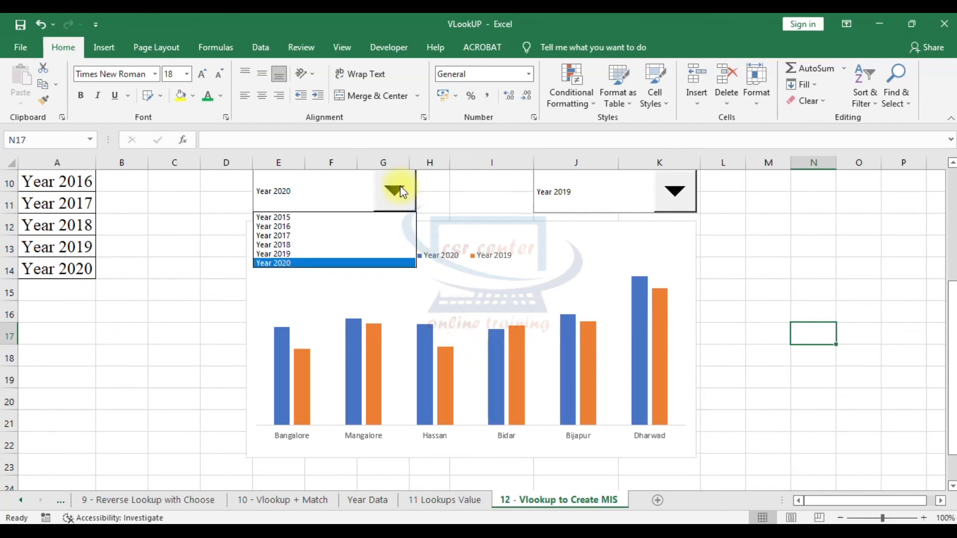
{"action": "left_click", "coordinate": [277, 218]}
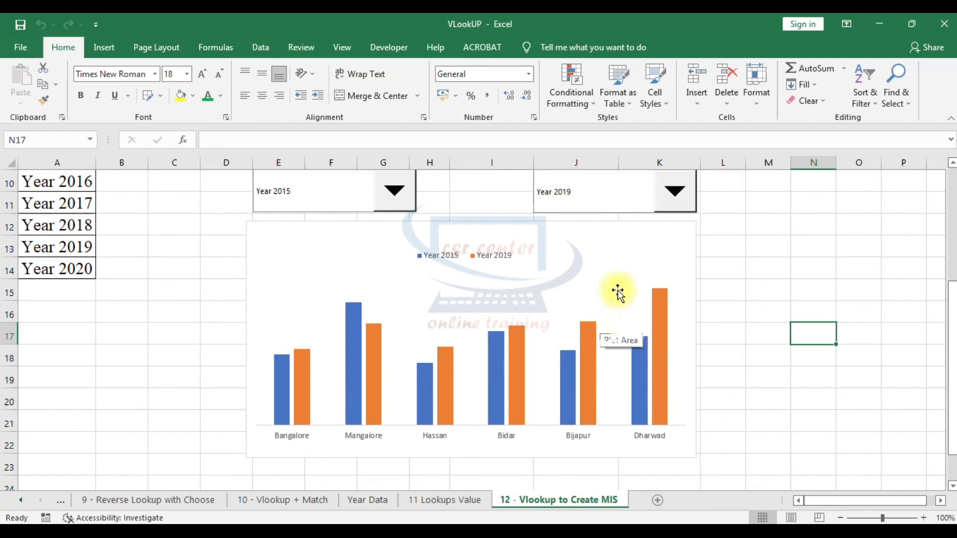
{"action": "left_click", "coordinate": [573, 197]}
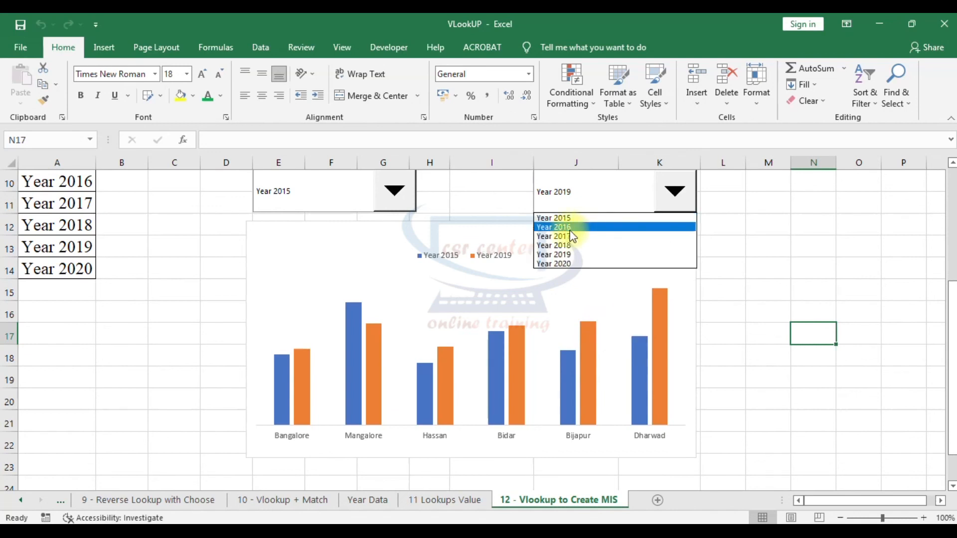
{"action": "left_click", "coordinate": [569, 230]}
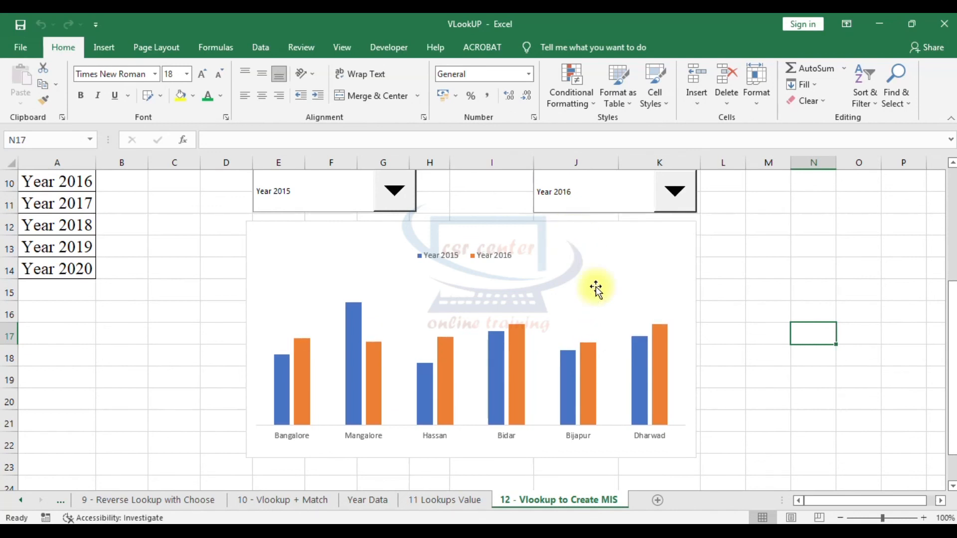
{"action": "left_click", "coordinate": [394, 193]}
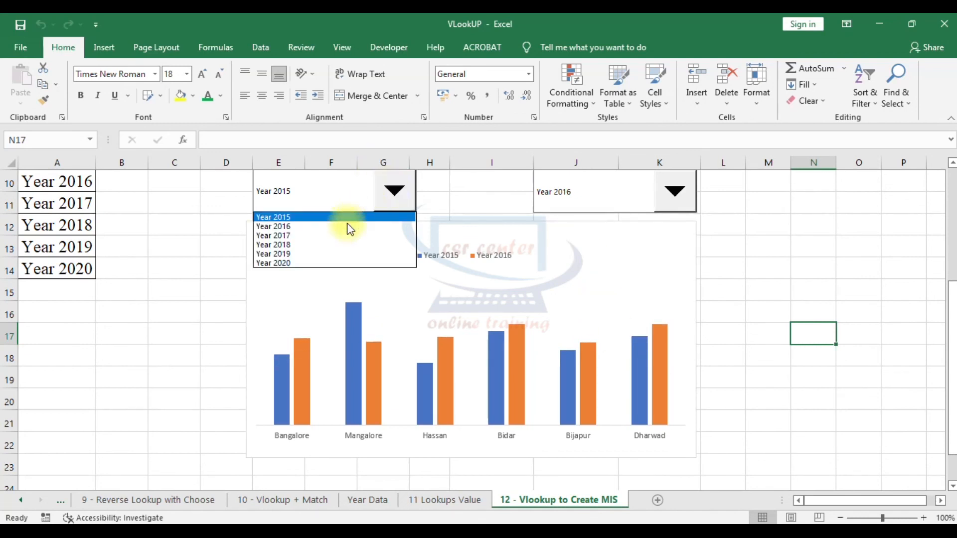
{"action": "left_click", "coordinate": [324, 253]}
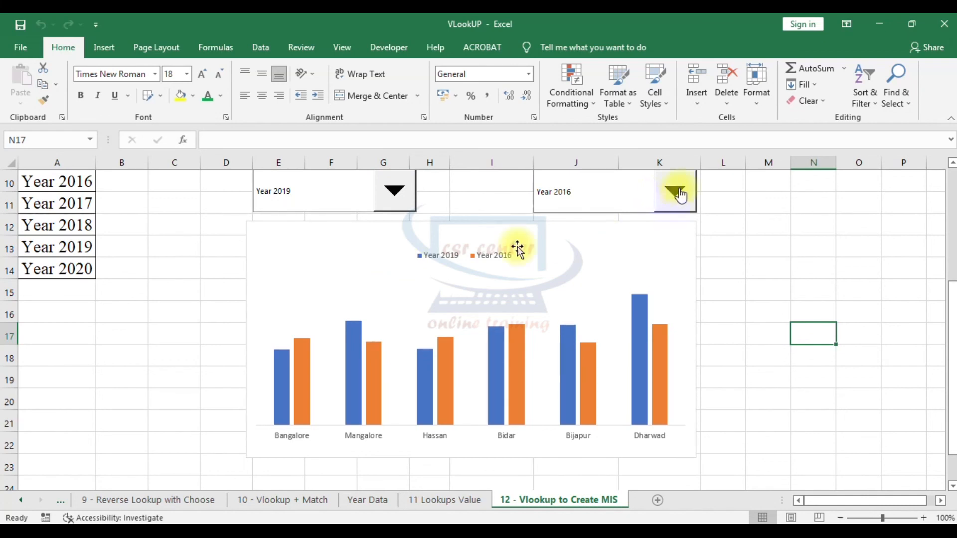